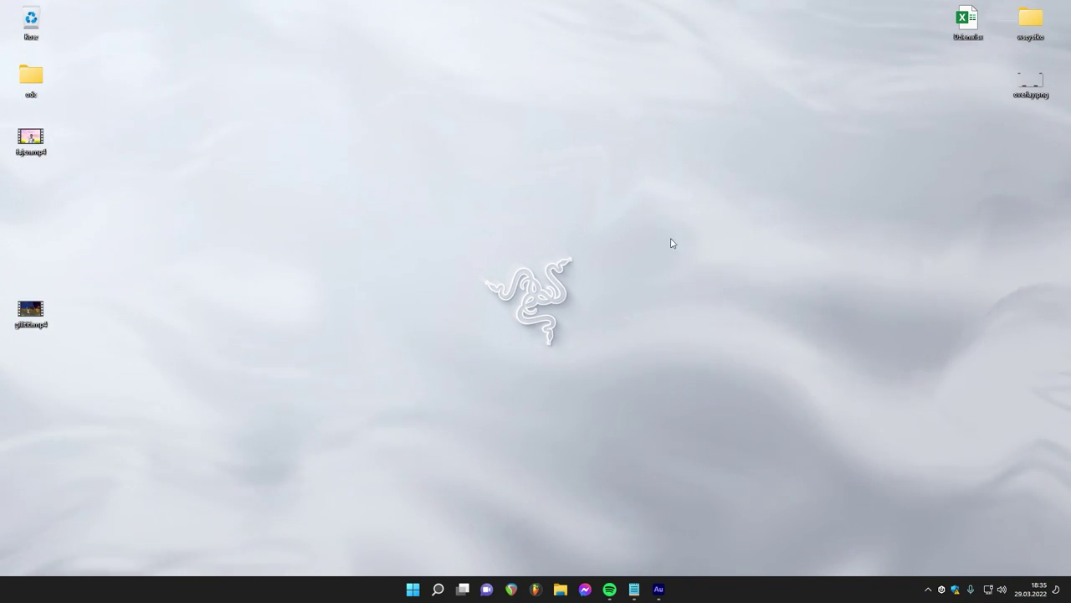
Step: Search Windows for "optyma" and open the advanced Delivery Optimization settings (Zaawansowane ustawienia Optymalizacji dostarczania)
key(super)
text(optyma)
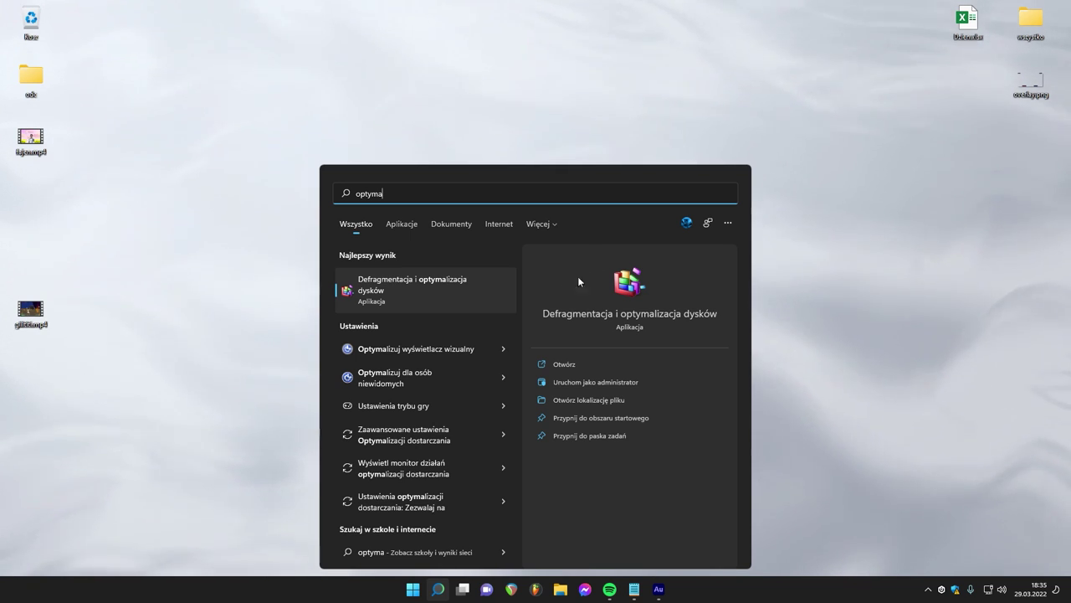
click(437, 435)
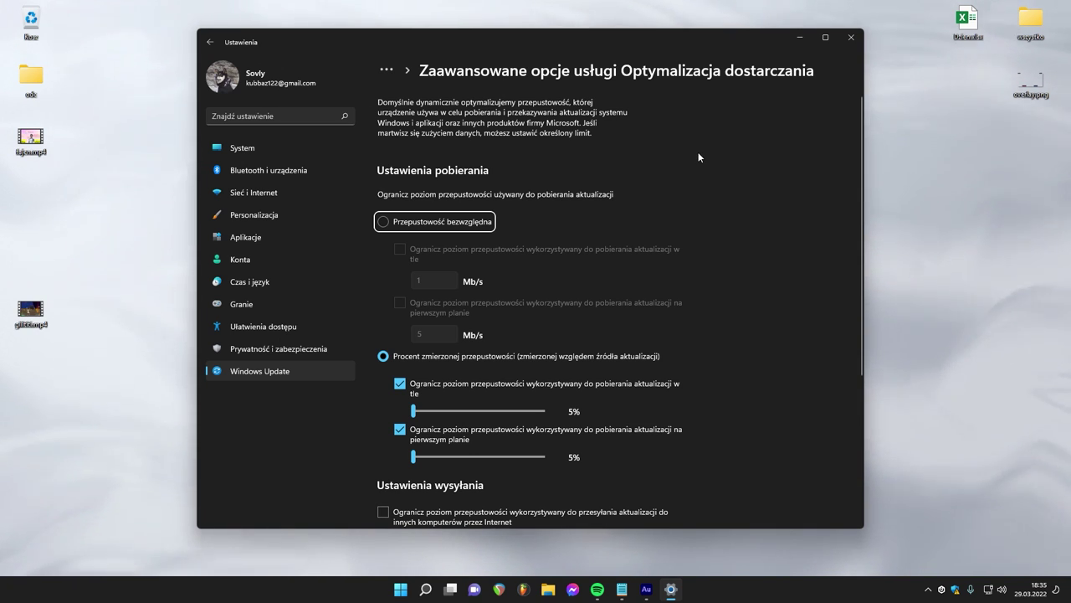
Step: Review the download and upload bandwidth limits of Delivery Optimization and close the Settings window
scroll(698, 157, down, 5)
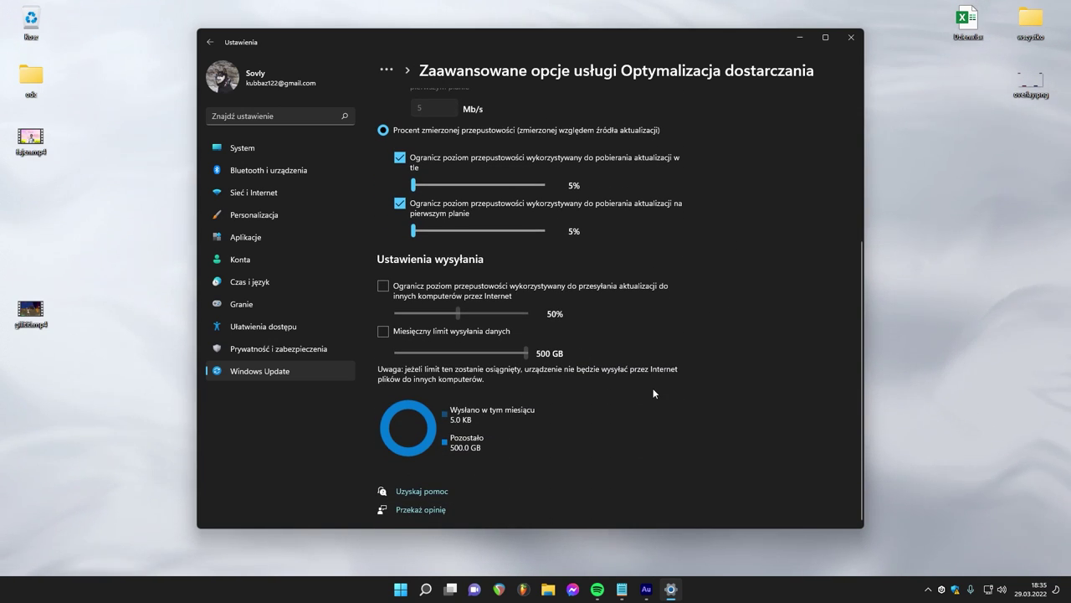
scroll(653, 389, up, 5)
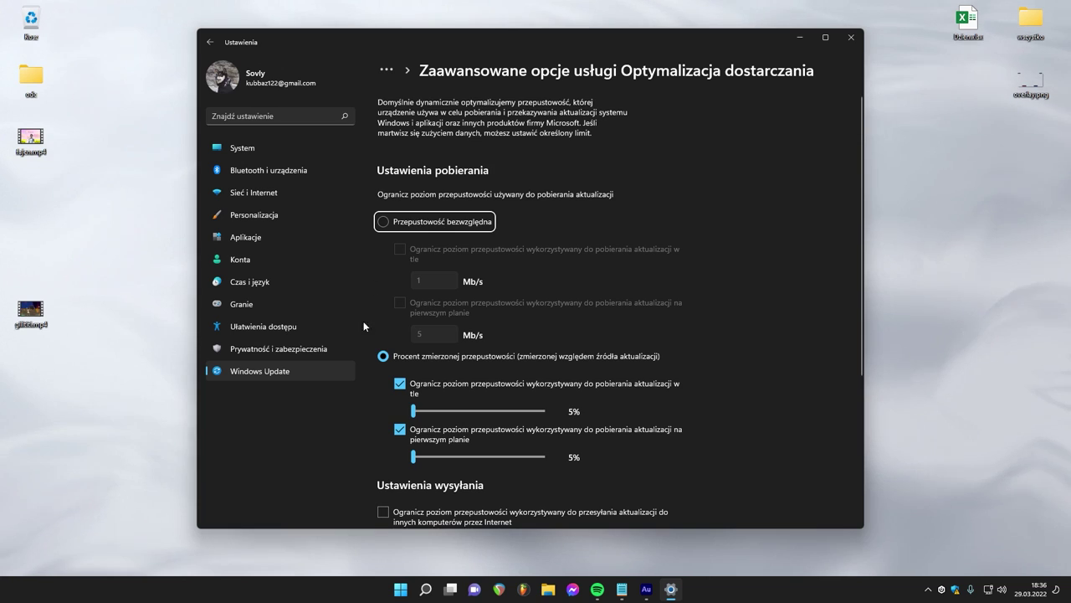
scroll(381, 276, down, 2)
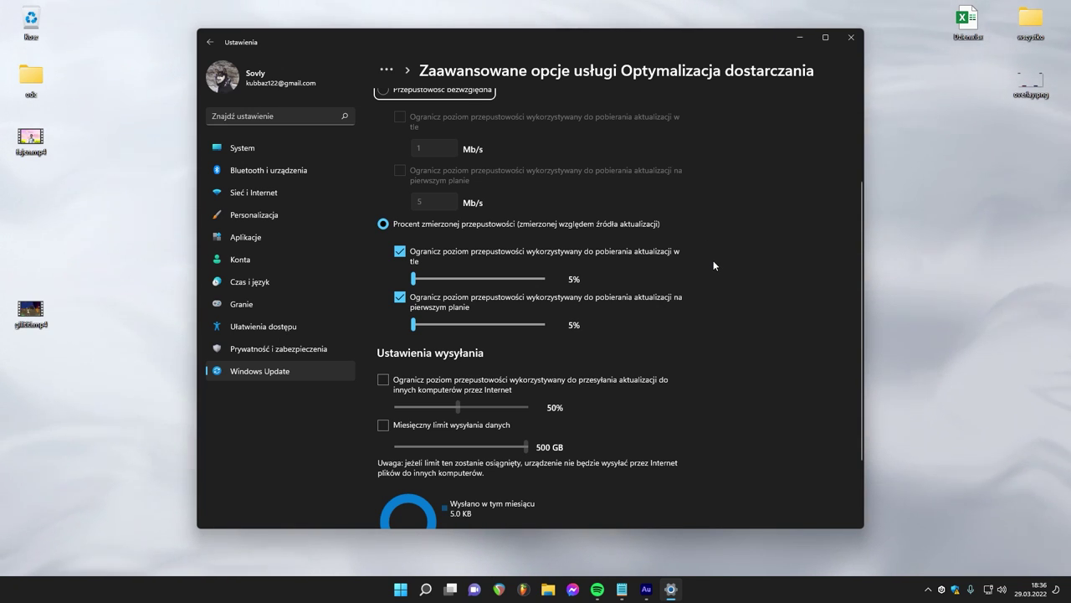
scroll(508, 304, down, 1)
scroll(499, 269, up, 2)
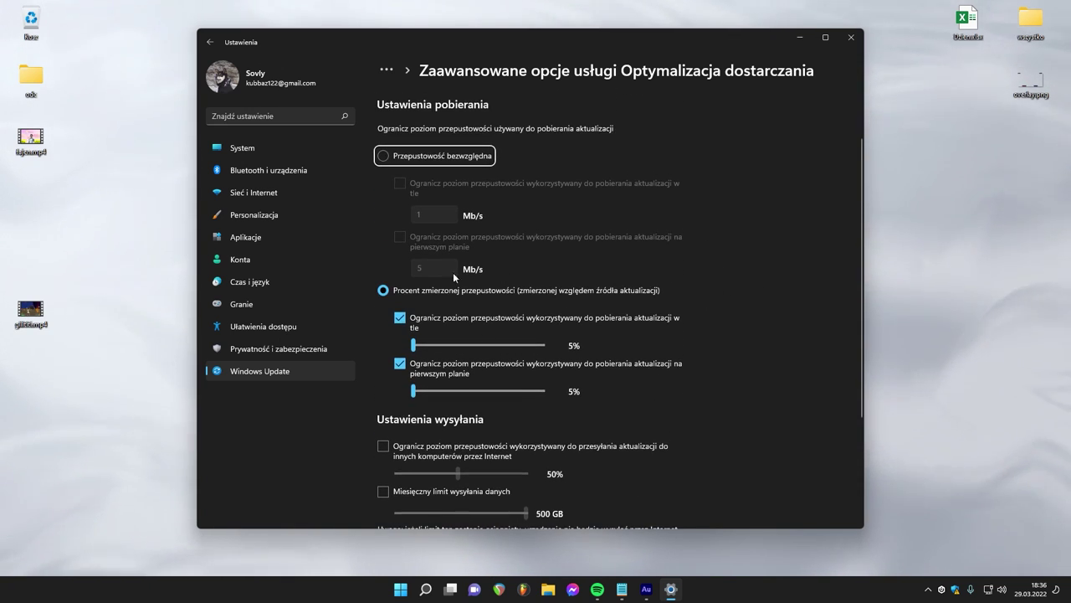
click(852, 38)
Step: Open Device Manager (Menedżer urządzeń), move its window toward the middle of the desktop and show the network adapters (Karty sieciowe)
key(super)
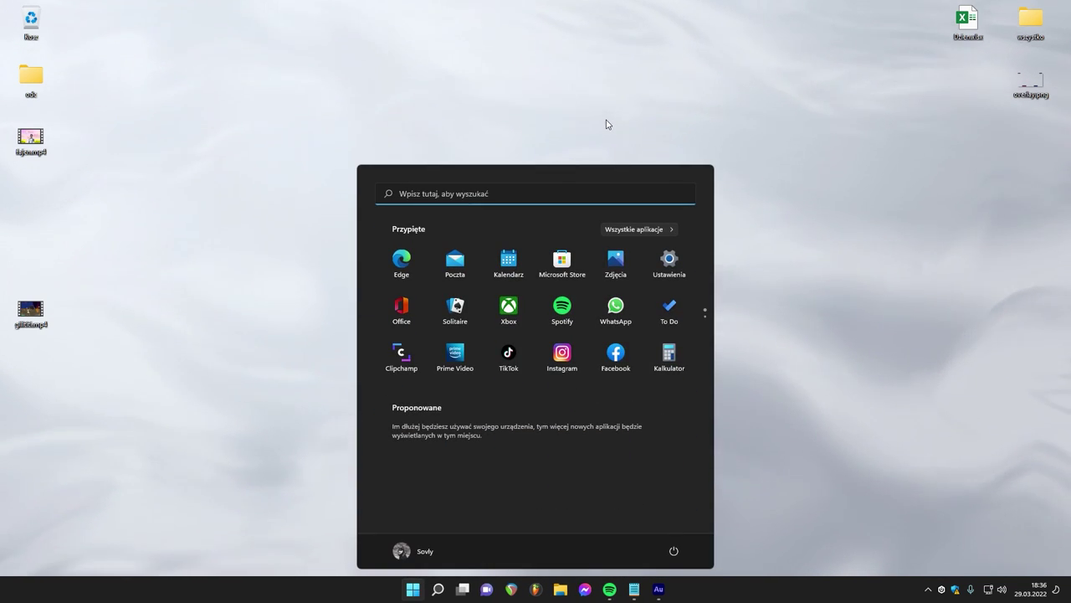
text(menedżer urządzeń)
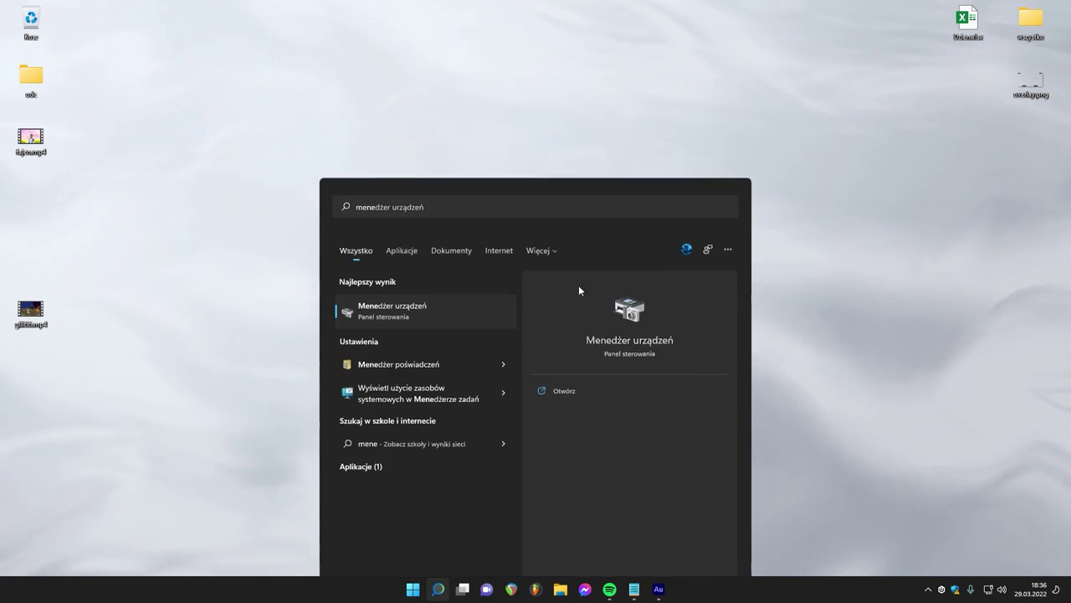
key(Return)
drag(275, 33, 535, 51)
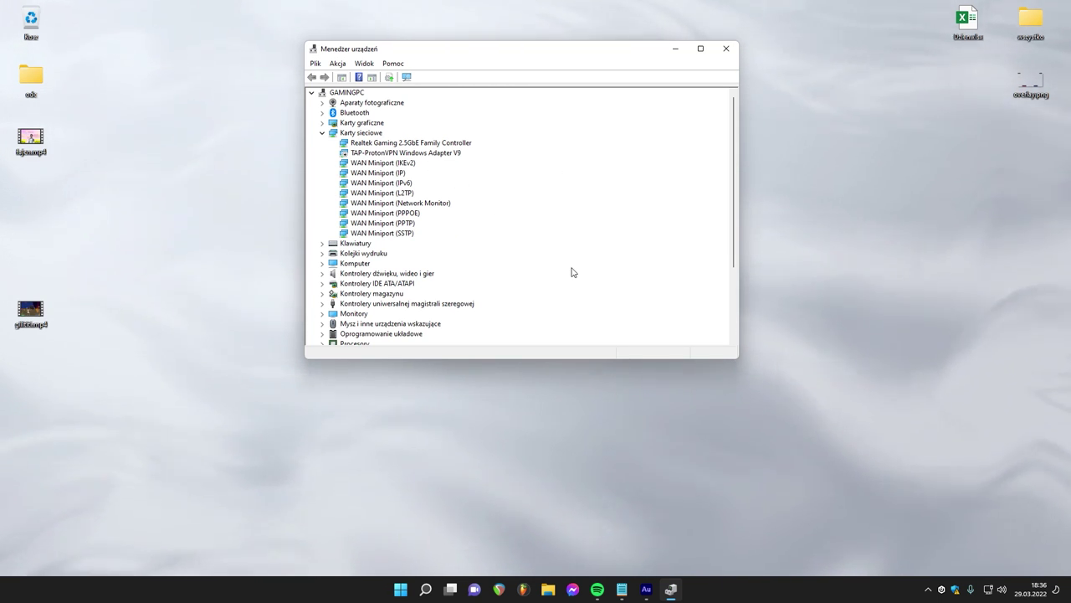
Step: Check in Task Manager's performance view which network adapter the Ethernet connection uses, and close Task Manager
key(super)
key(ctrl+shift+Escape)
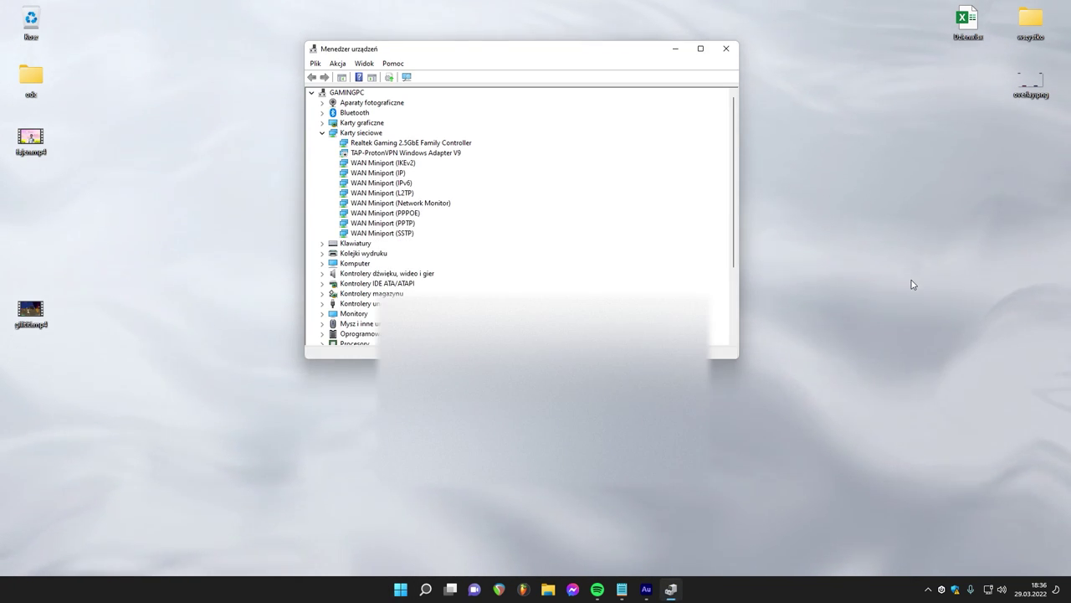
drag(427, 115, 608, 172)
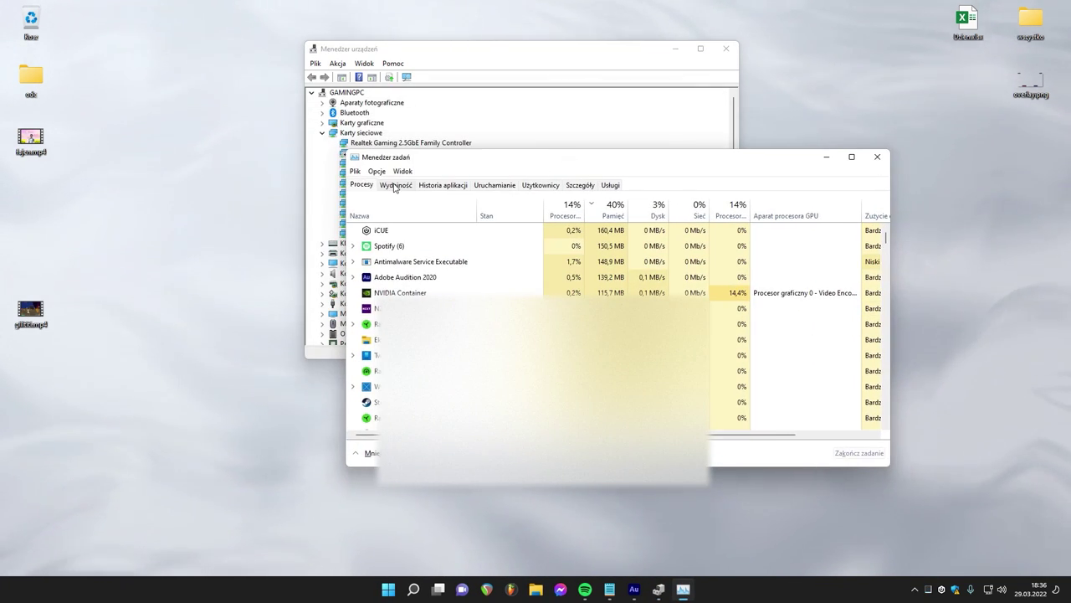
click(396, 185)
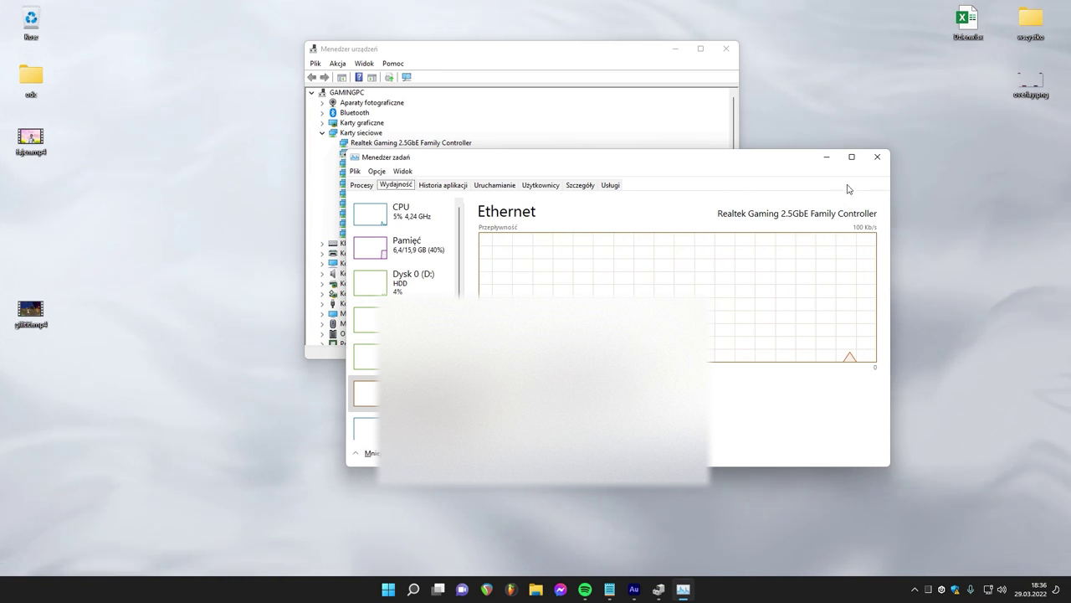
click(877, 157)
Step: Open the properties of the Realtek Gaming 2.5GbE Family Controller and look over its list of advanced settings (Zaawansowane)
click(391, 143)
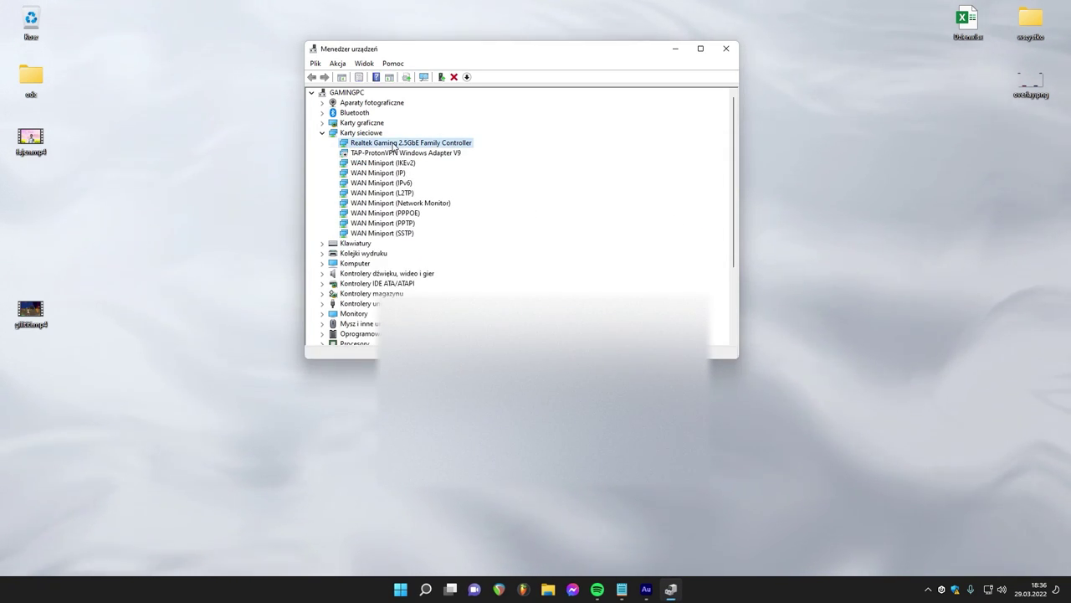
right_click(383, 146)
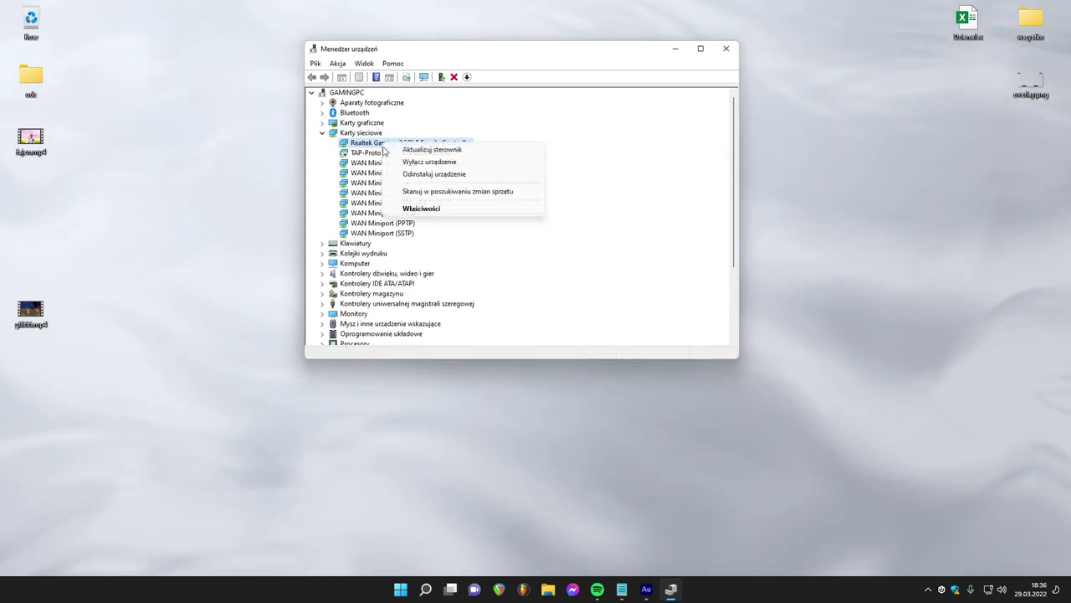
click(419, 209)
click(487, 105)
drag(502, 76, 435, 84)
scroll(405, 229, down, 1)
scroll(405, 229, up, 1)
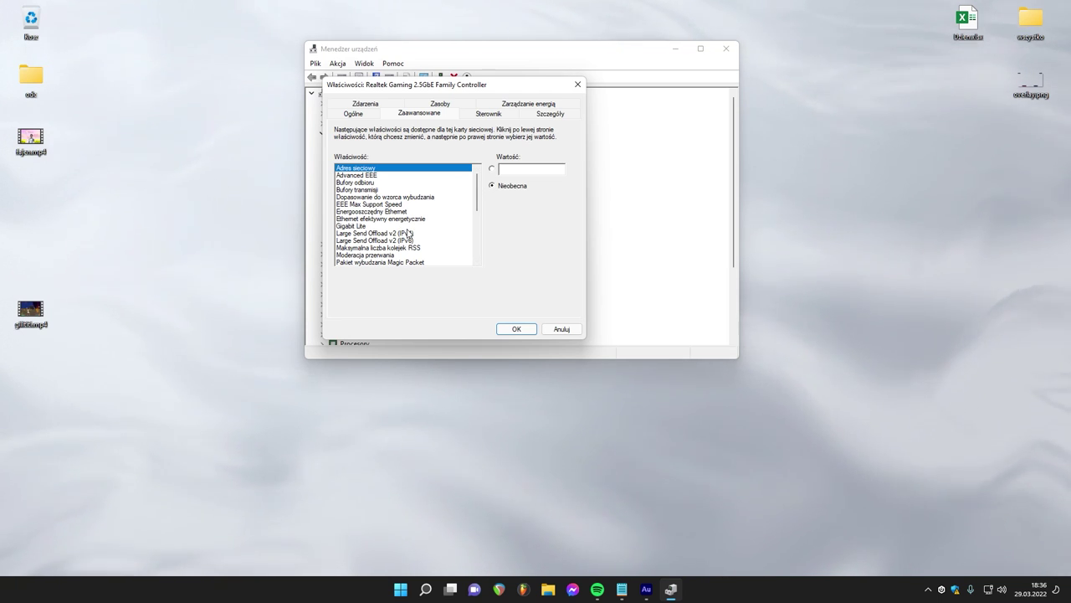
scroll(402, 174, down, 3)
scroll(385, 177, up, 3)
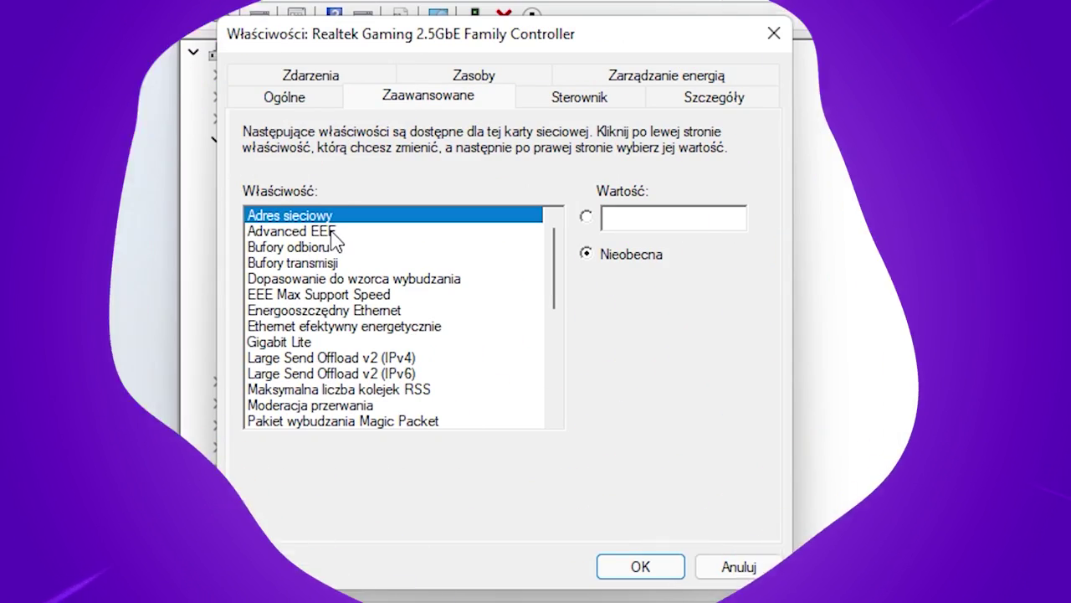
Step: Check the adapter's values for Advanced EEE, receive and transmit buffers, wake pattern matching, EEE Max Support Speed and Energooszczędny Ethernet
click(331, 233)
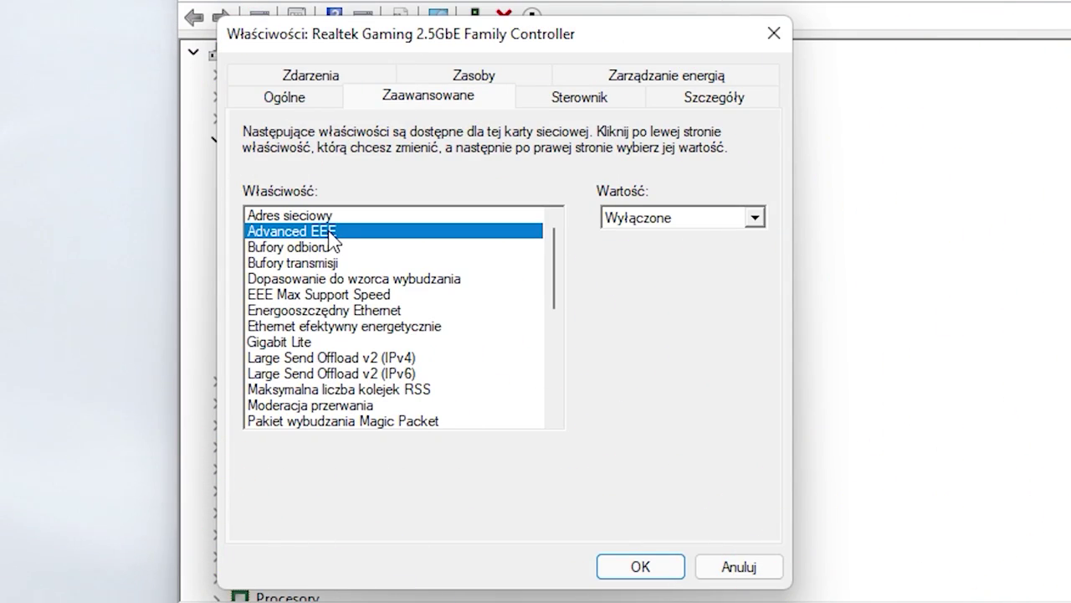
click(313, 251)
click(307, 264)
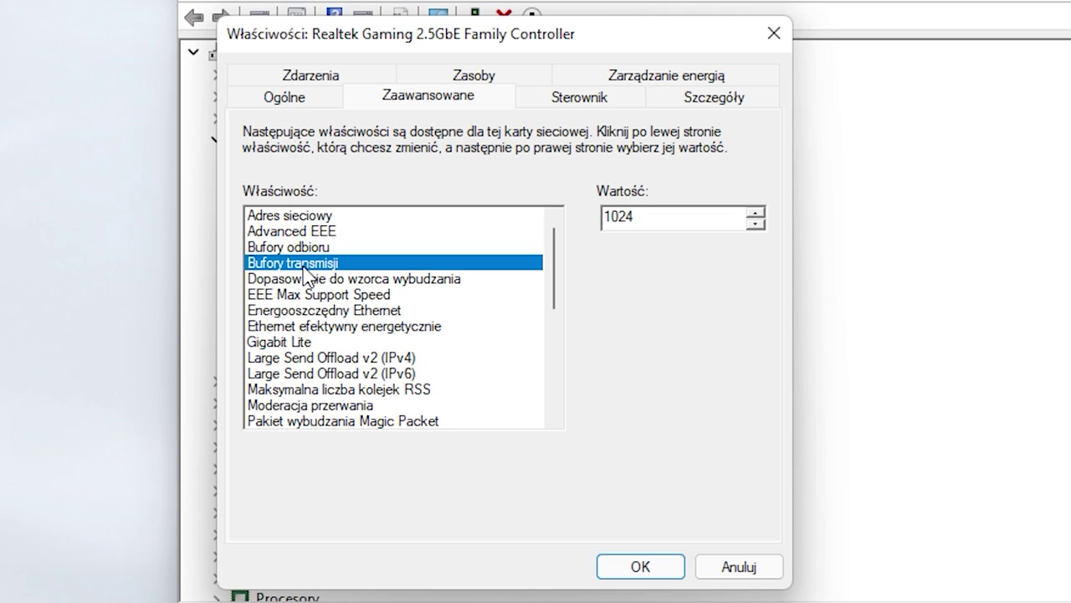
click(303, 282)
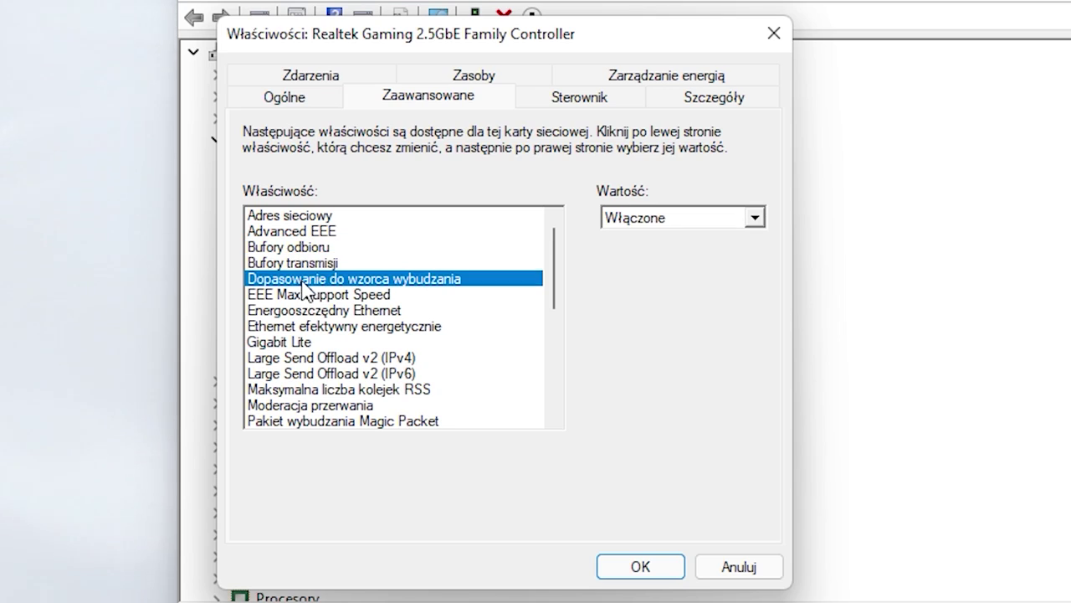
click(306, 296)
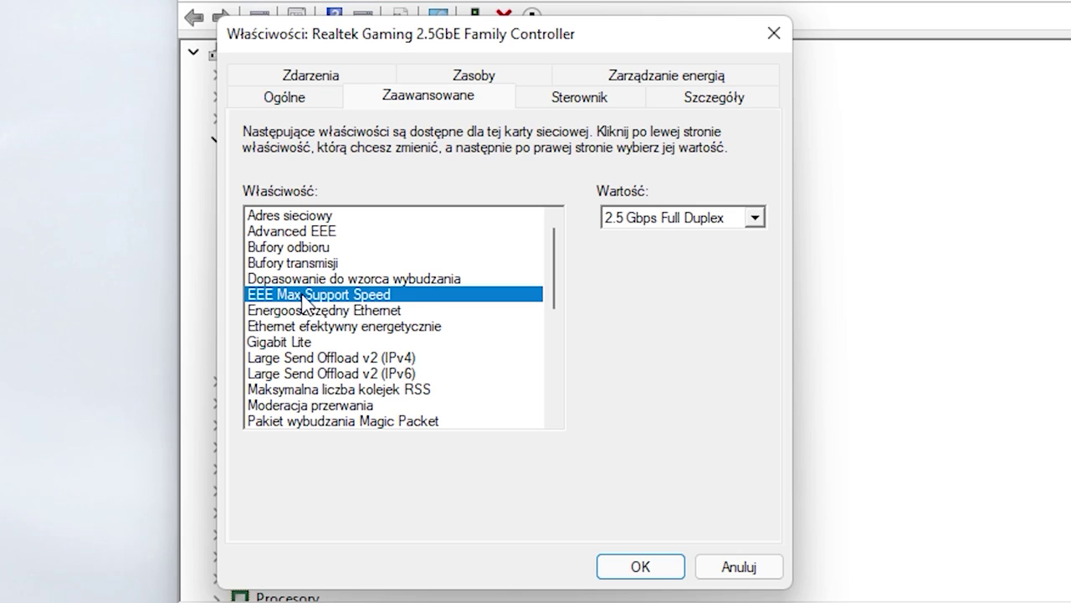
click(303, 312)
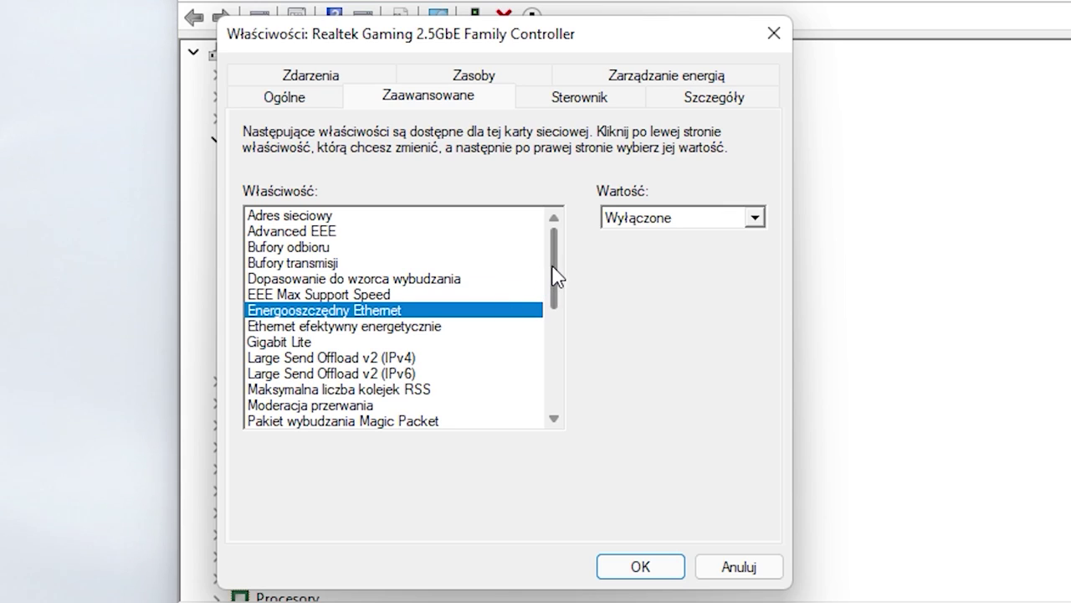
Step: Check the values for Ethernet efektywny energetycznie, Gigabit Lite, both Large Send Offload v2 entries, the maximum RSS queues and interrupt moderation
drag(555, 271, 552, 303)
click(419, 251)
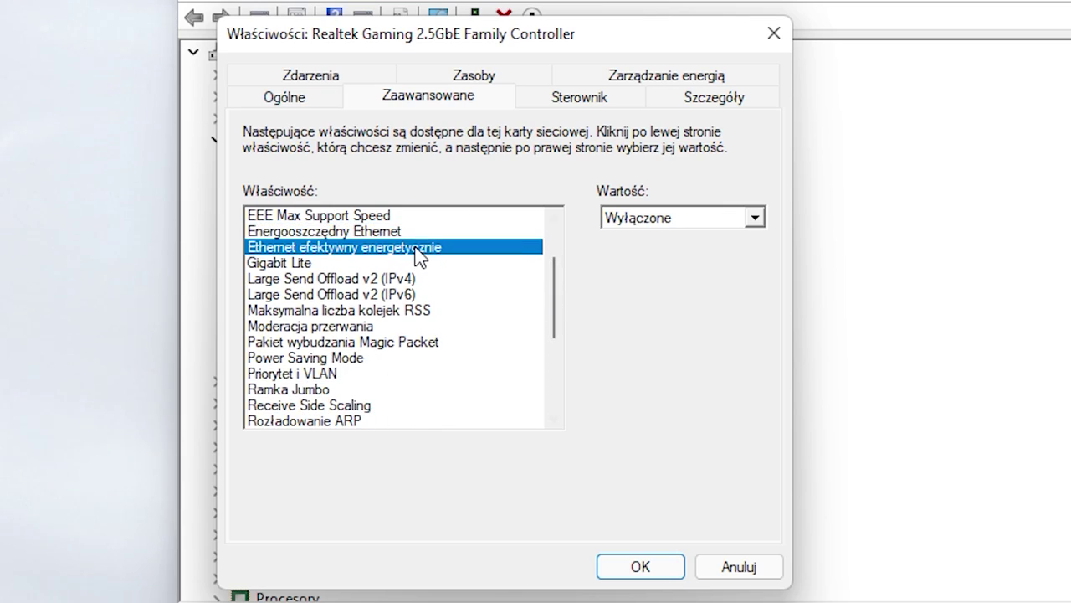
click(285, 264)
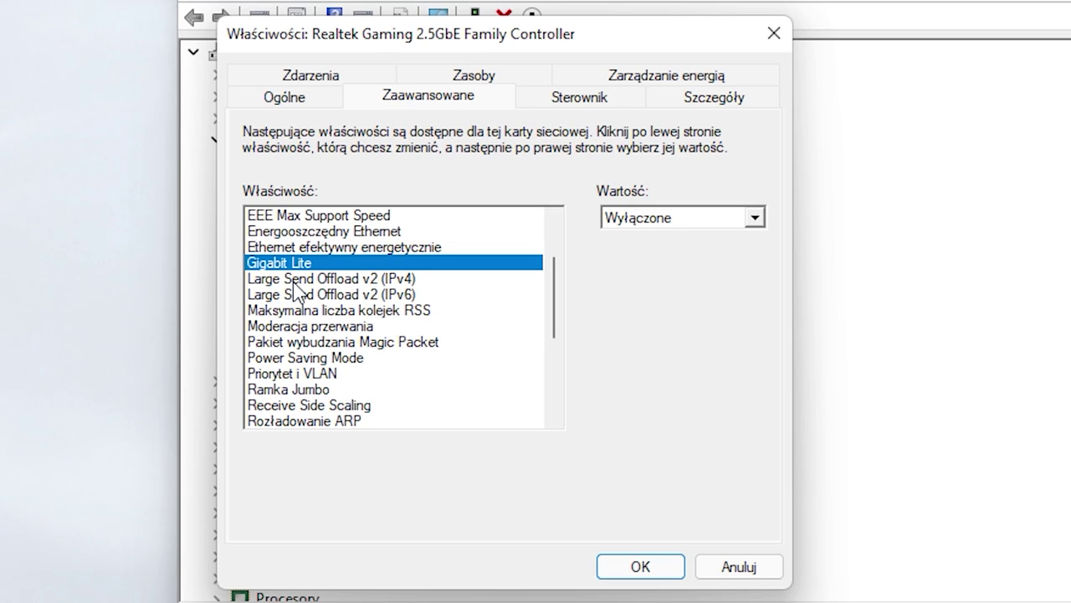
click(298, 281)
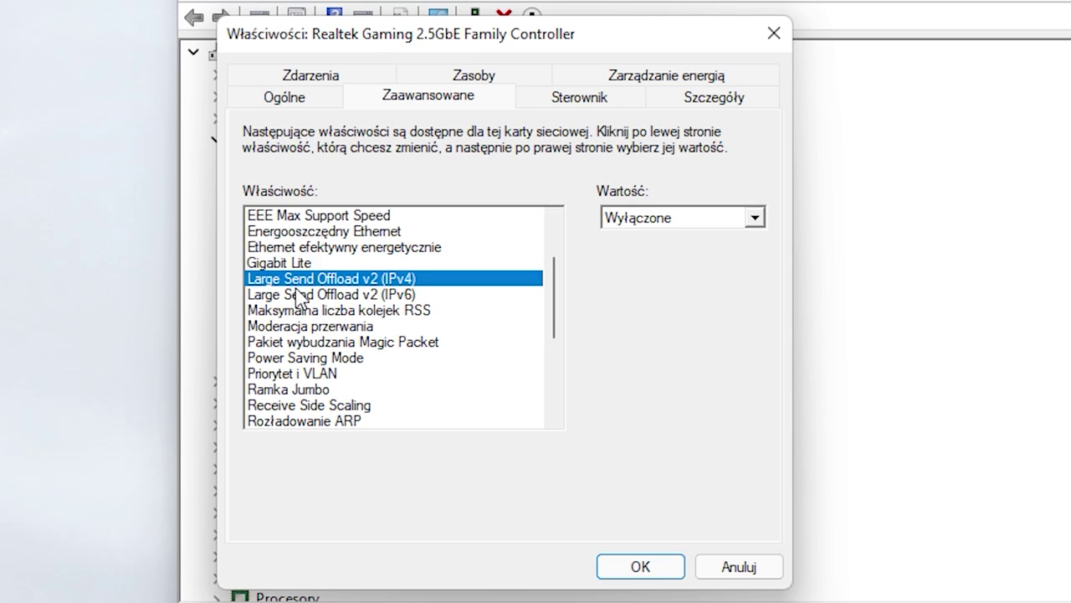
click(298, 298)
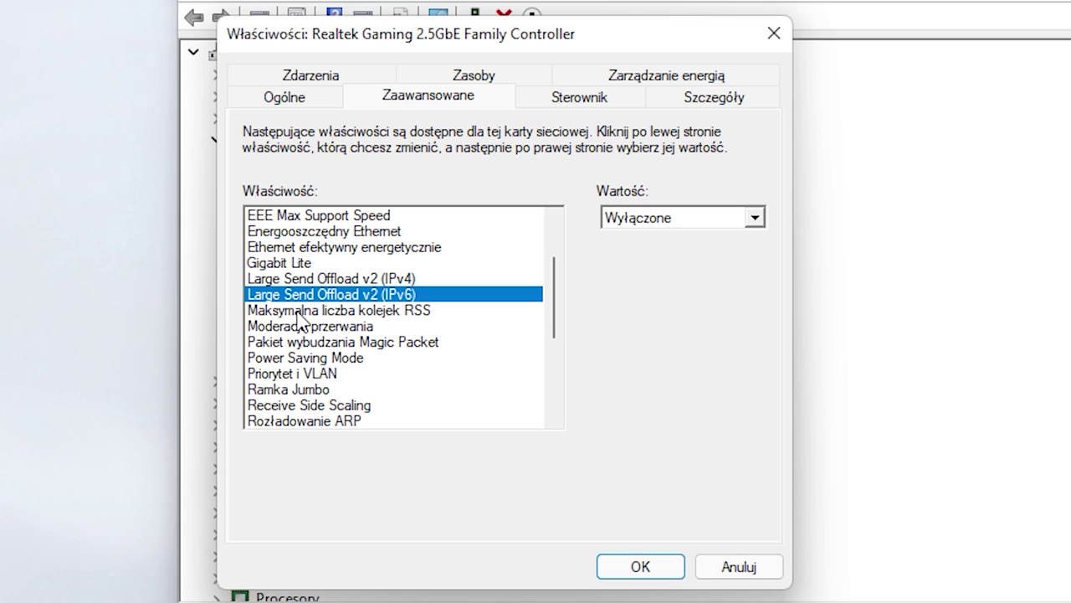
click(301, 311)
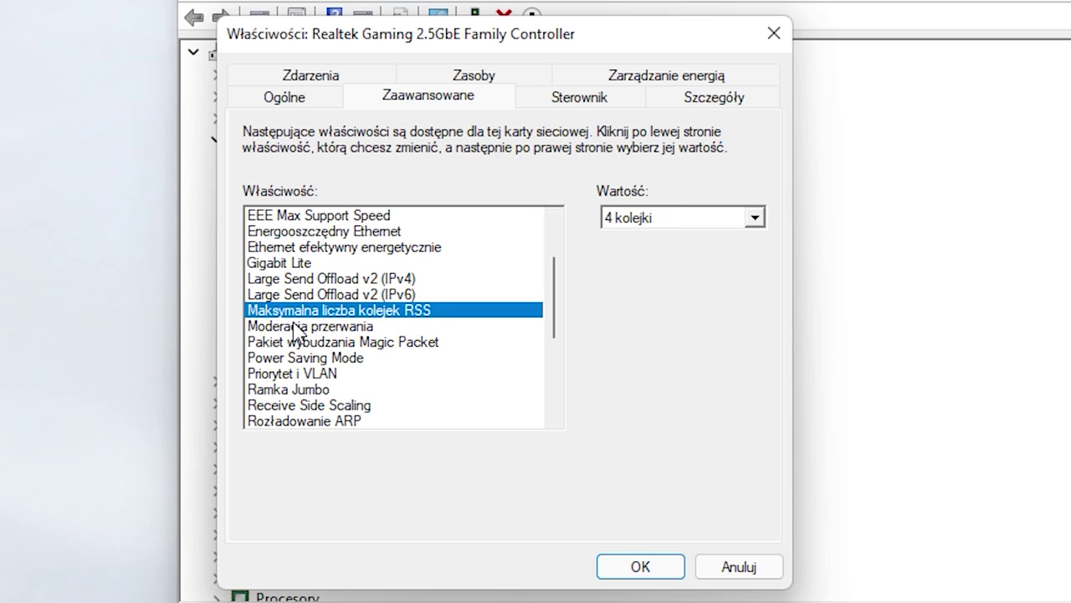
click(298, 326)
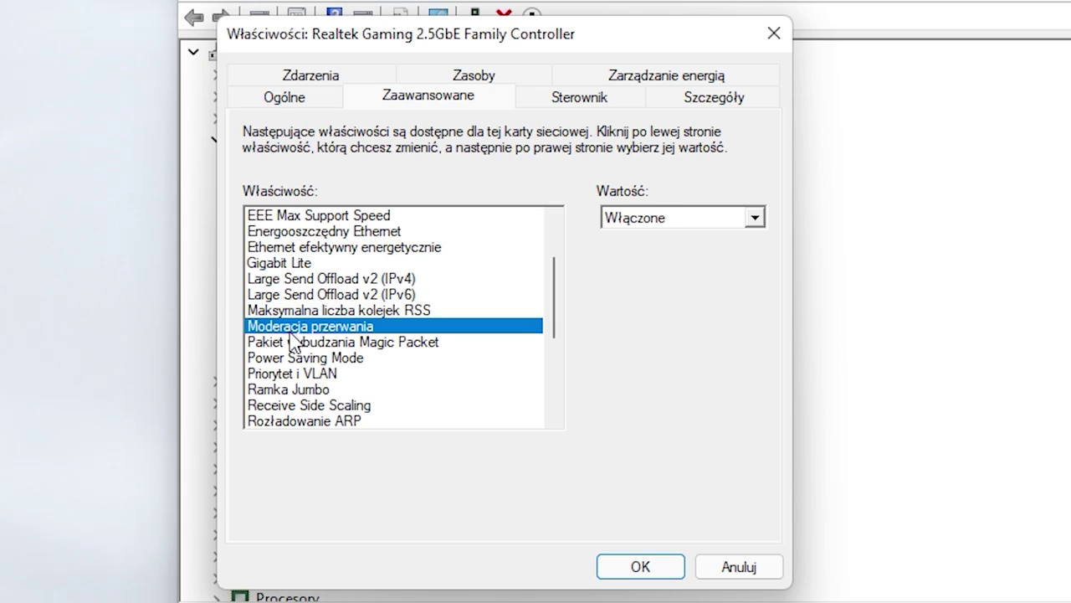
Step: Check the values for Pakiet wybudzania Magic Packet, Power Saving Mode, Priorytet i VLAN, Ramka Jumbo and Receive Side Scaling
click(287, 343)
scroll(553, 331, down, 3)
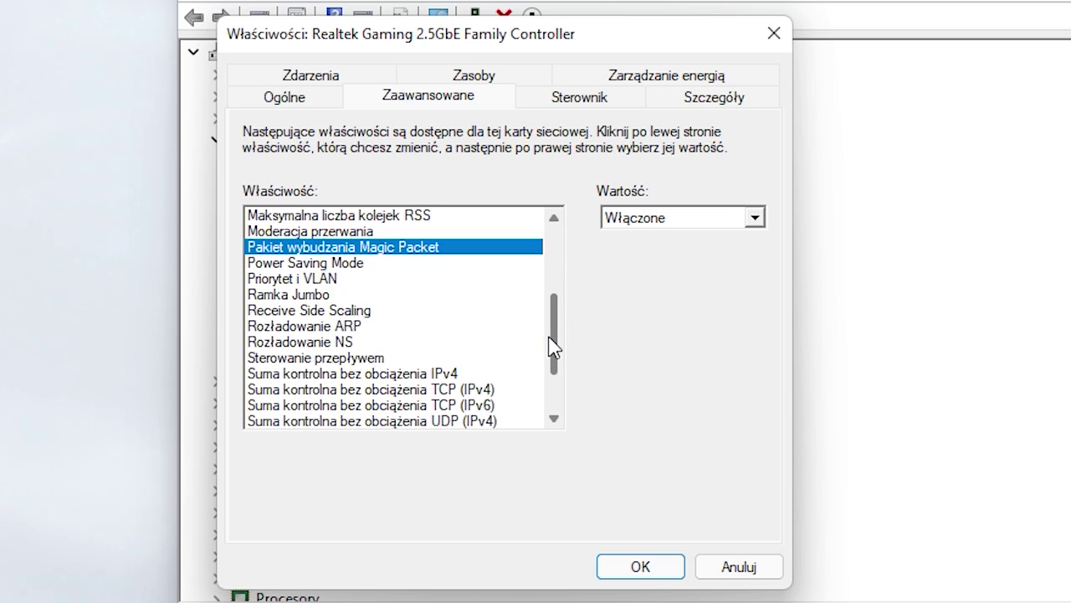
click(394, 233)
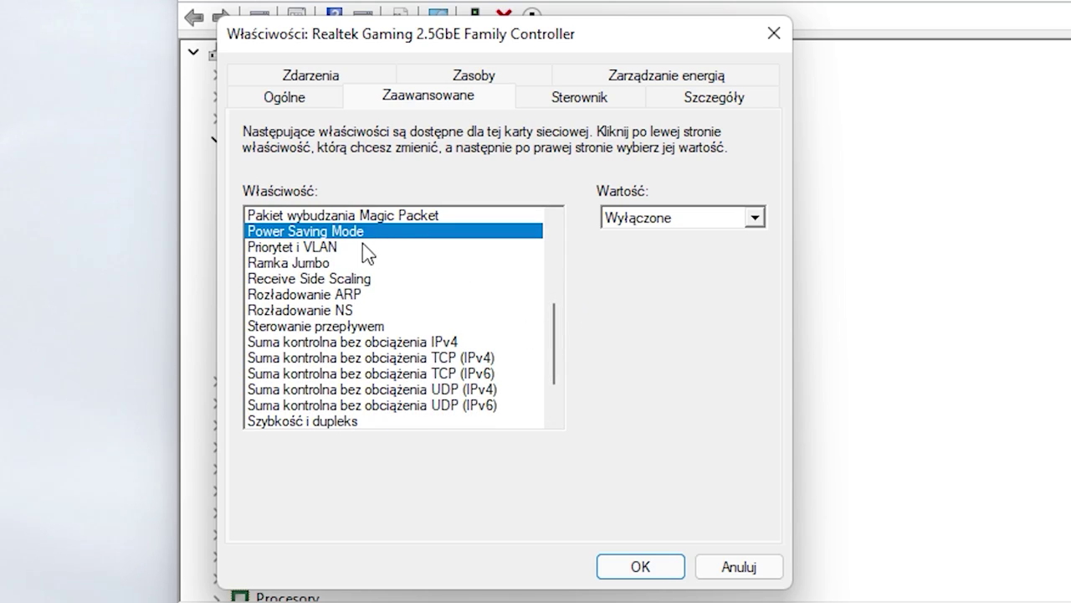
click(318, 248)
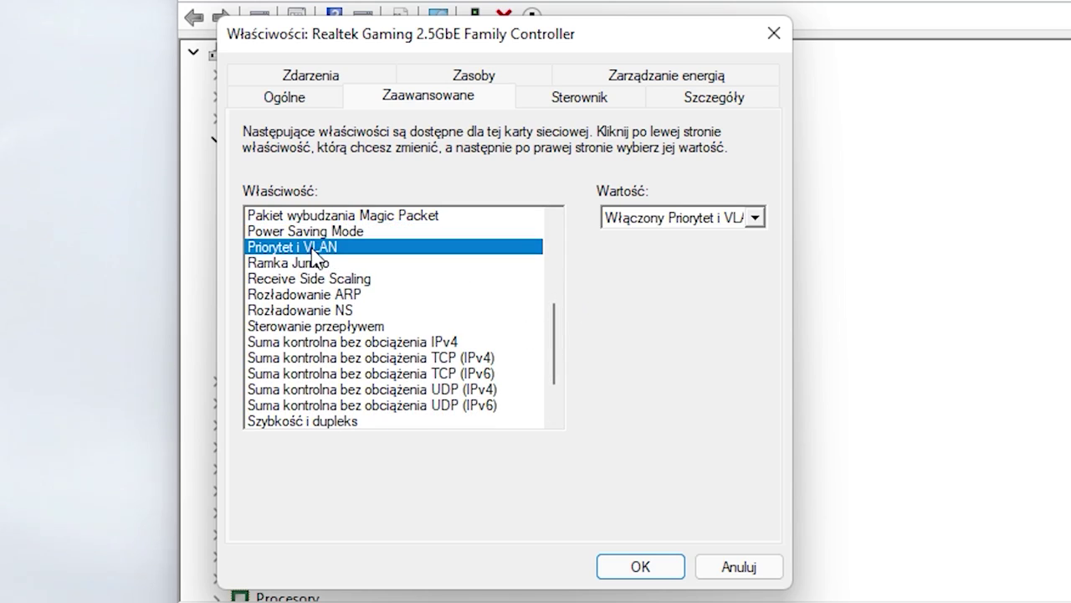
click(304, 266)
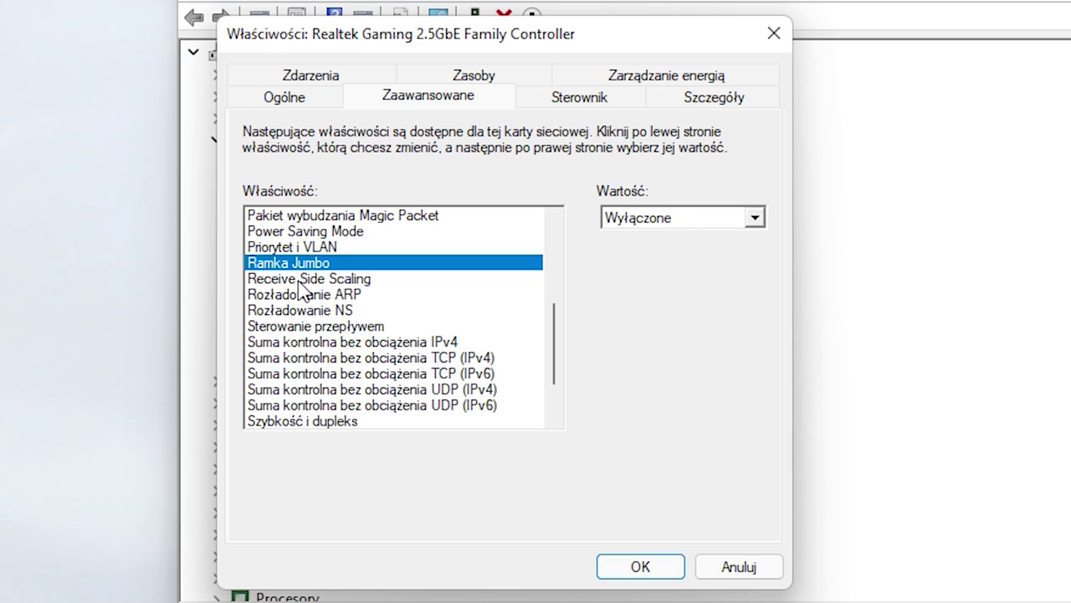
click(299, 281)
Step: Check the values for Rozładowanie ARP, Rozładowanie NS and Sterowanie przepływem
drag(554, 327, 555, 354)
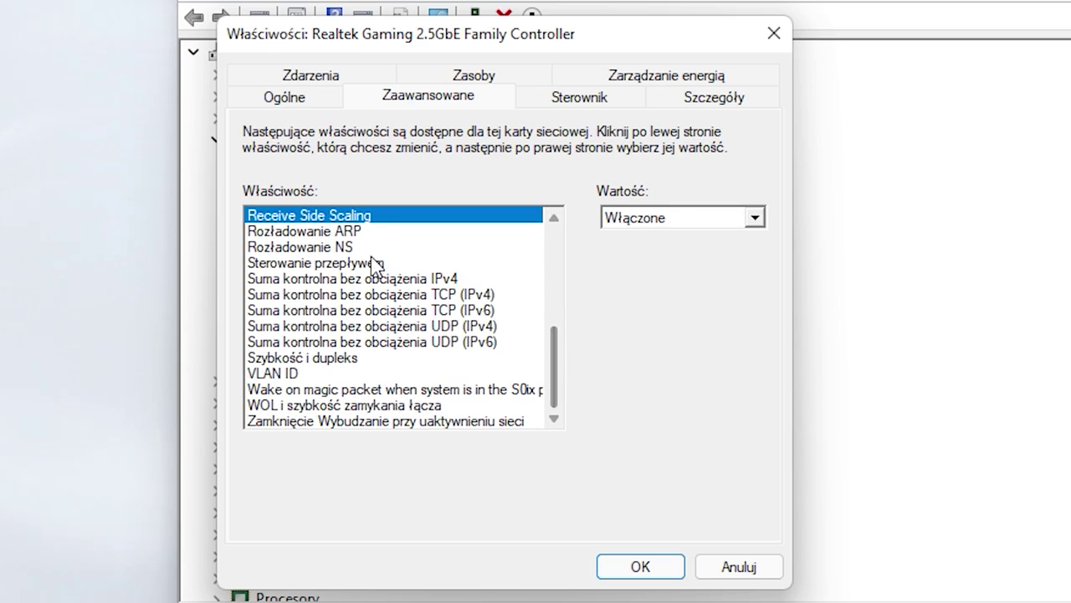
click(327, 232)
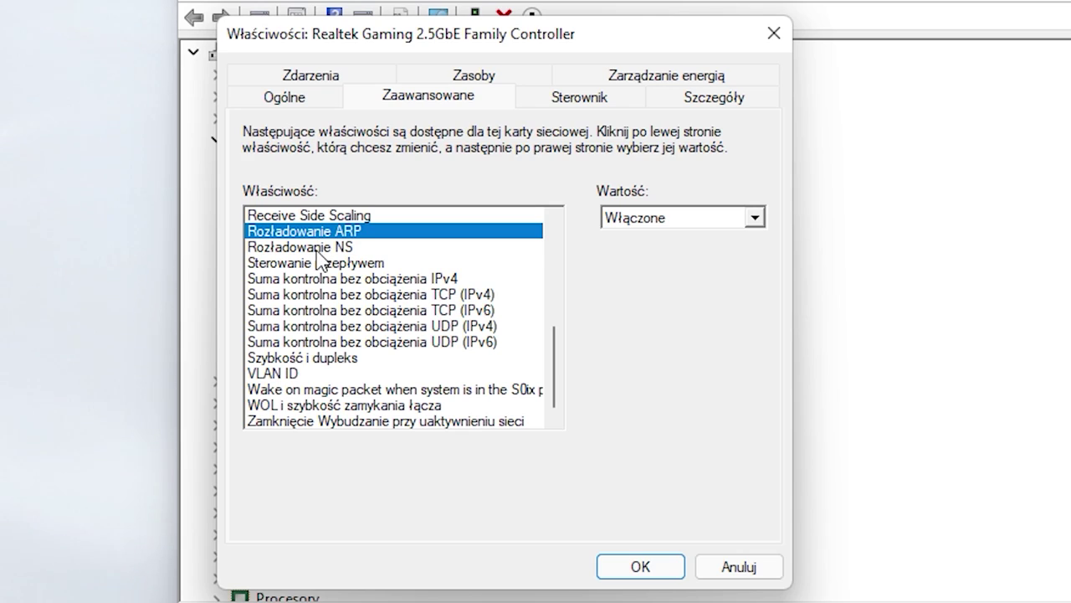
click(321, 248)
click(321, 265)
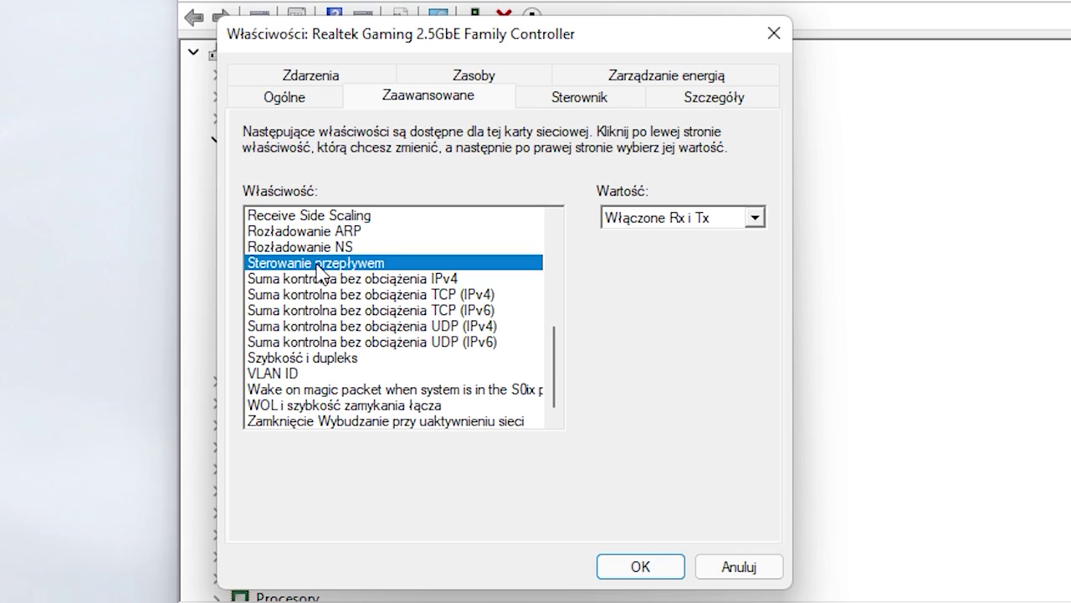
Step: Check the values for the Suma kontrolna bez obciążenia entries covering IPv4, TCP and UDP
click(318, 279)
click(320, 297)
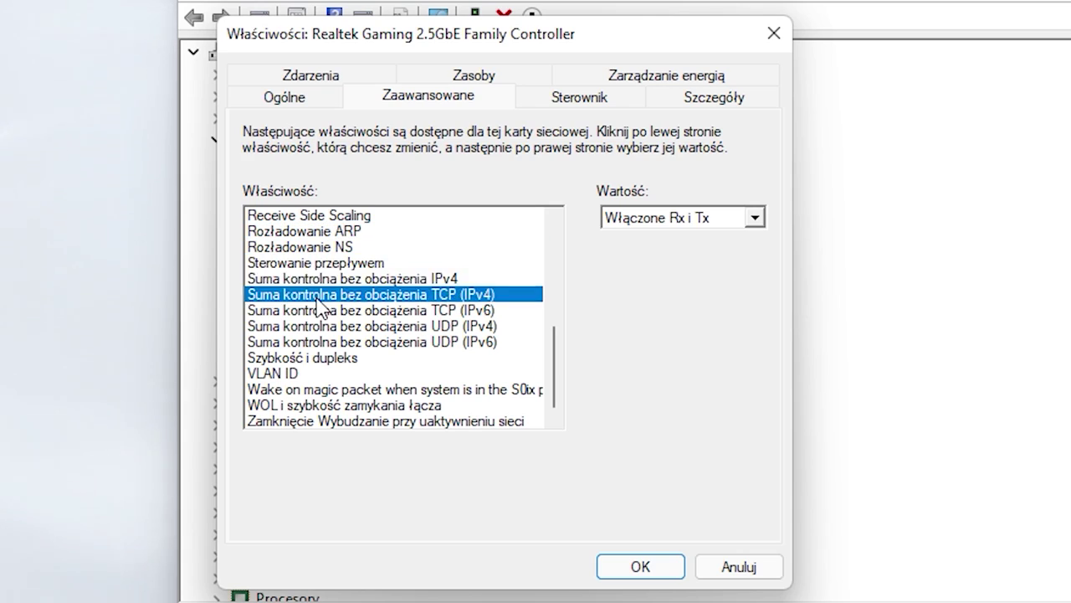
click(322, 311)
click(321, 327)
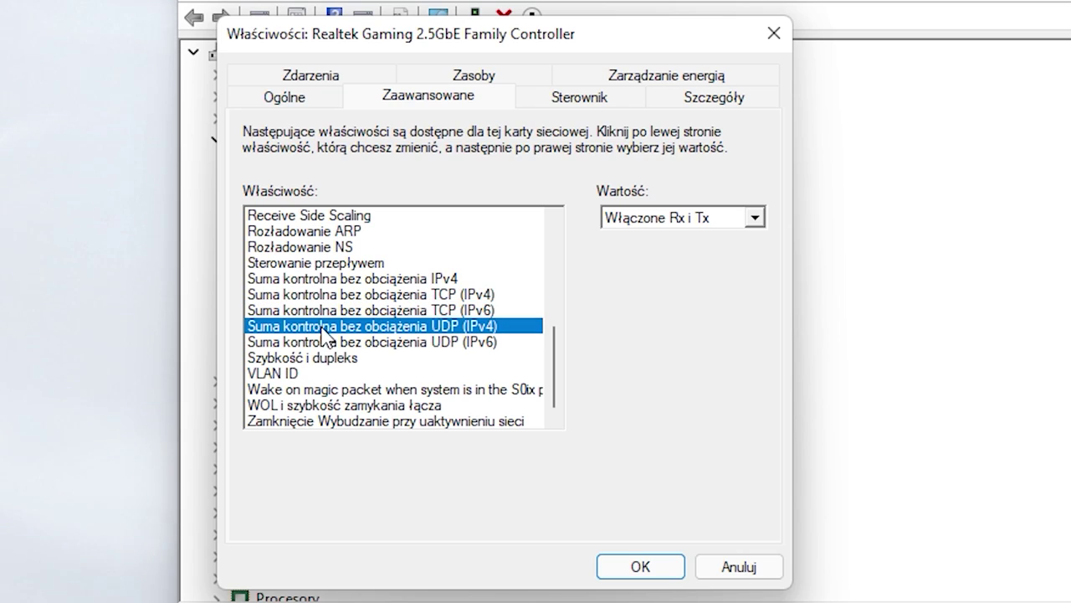
click(327, 342)
Step: Check the values from Szybkość i dupleks to Zamknięcie Wybudzanie przy uaktywnieniu sieci, and close the adapter properties and Device Manager without saving
click(329, 360)
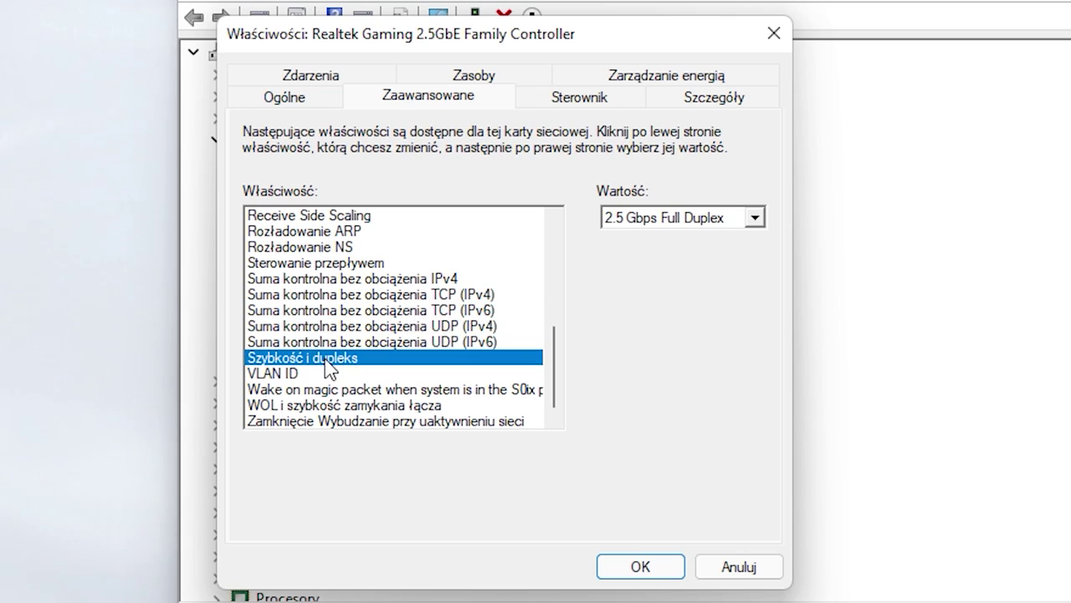
click(303, 374)
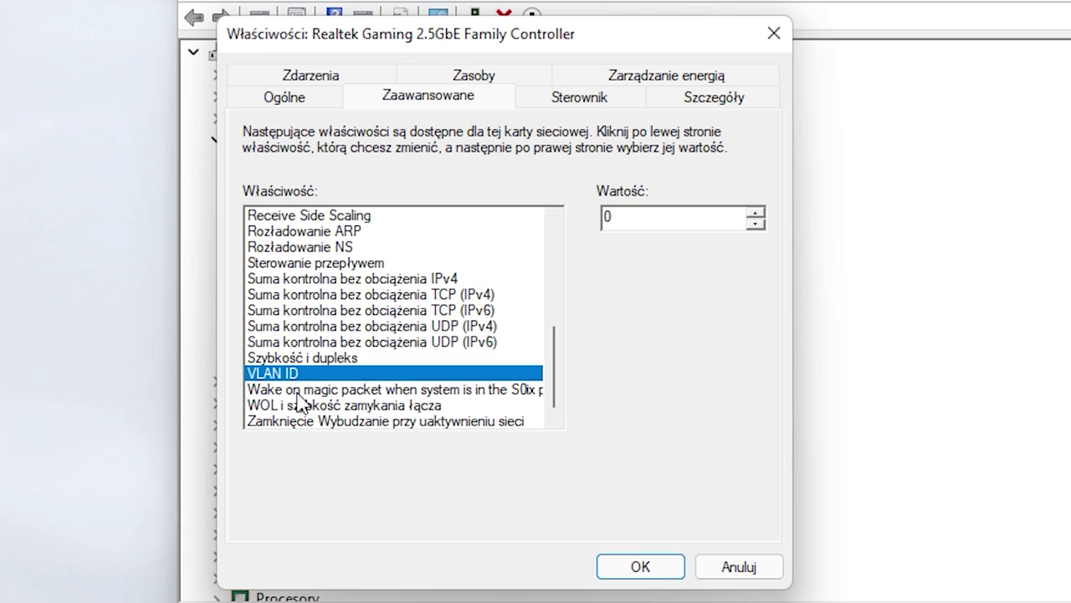
click(297, 391)
click(297, 407)
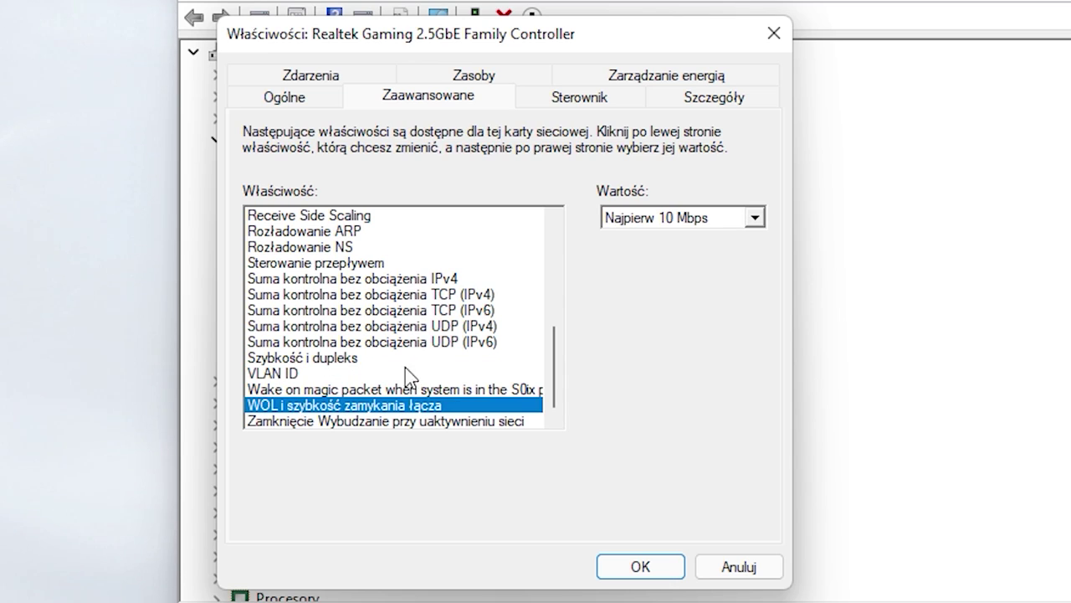
click(477, 421)
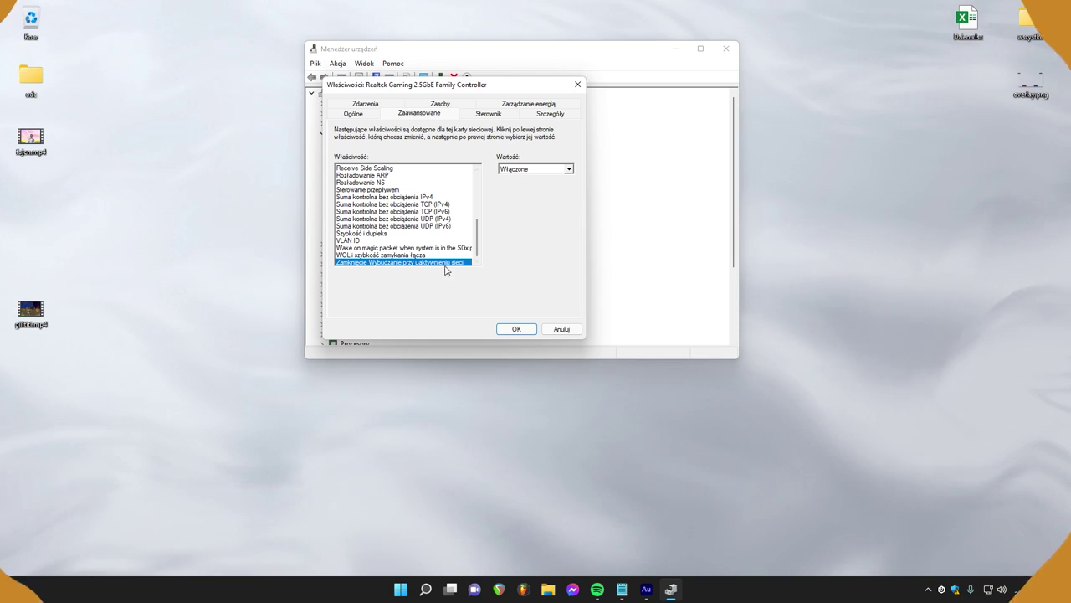
click(559, 328)
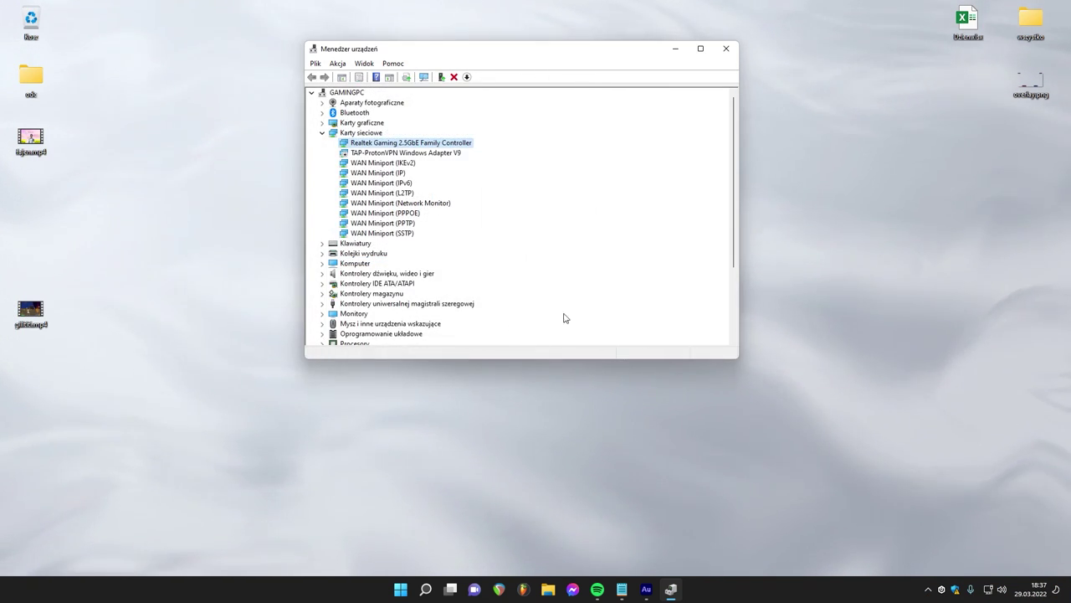
click(725, 48)
Step: Switch to Chrome, search for "tcp optimizer" and open the SpeedGuide downloads page, agreeing to its privacy choices
key(super)
text(chreo)
key(Return)
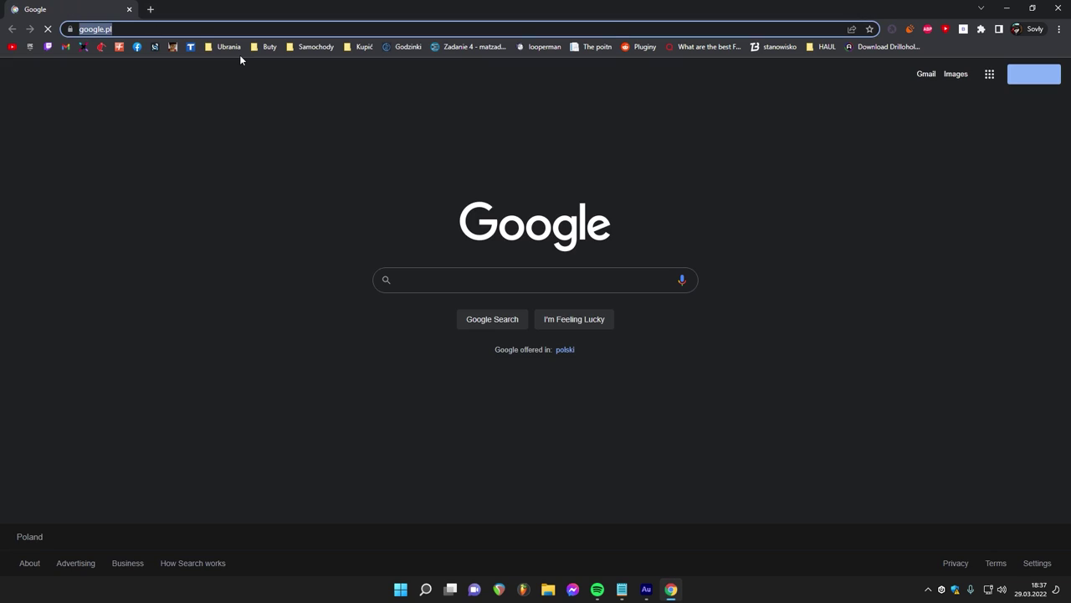
text(tcp op)
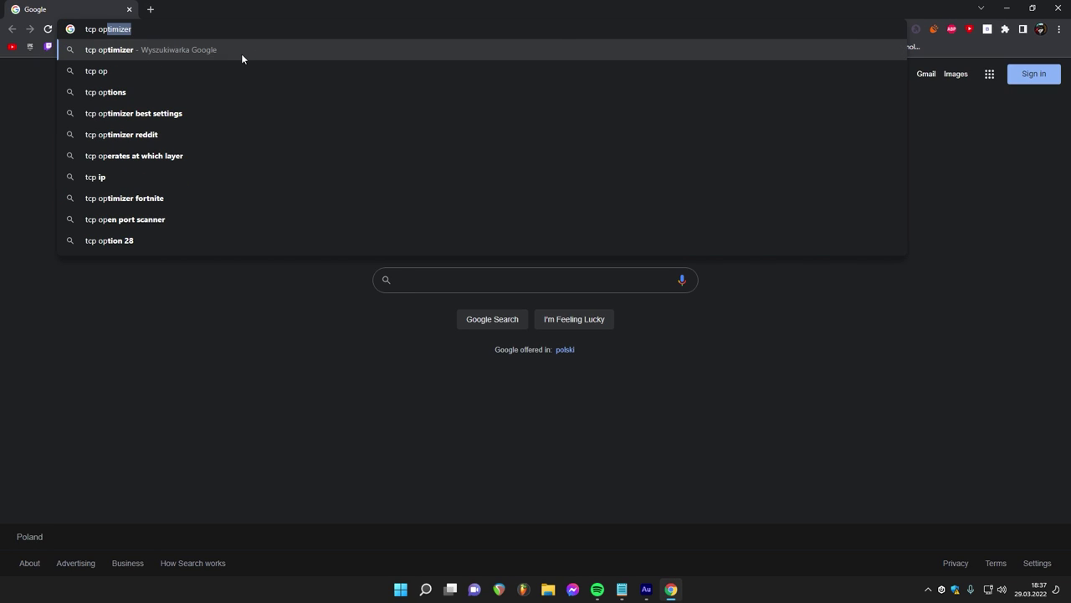
key(Return)
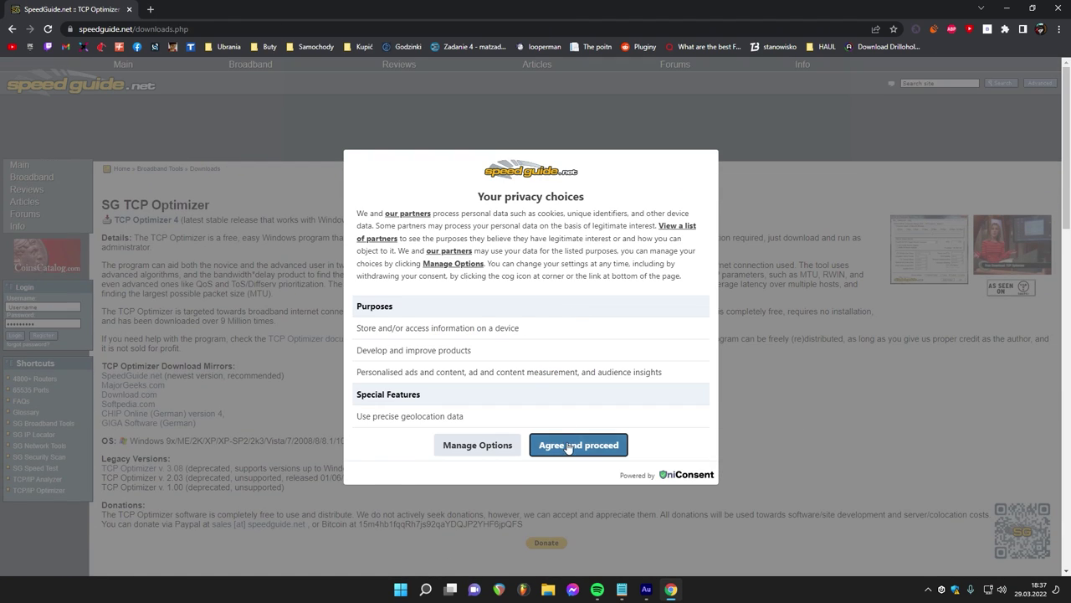
click(568, 449)
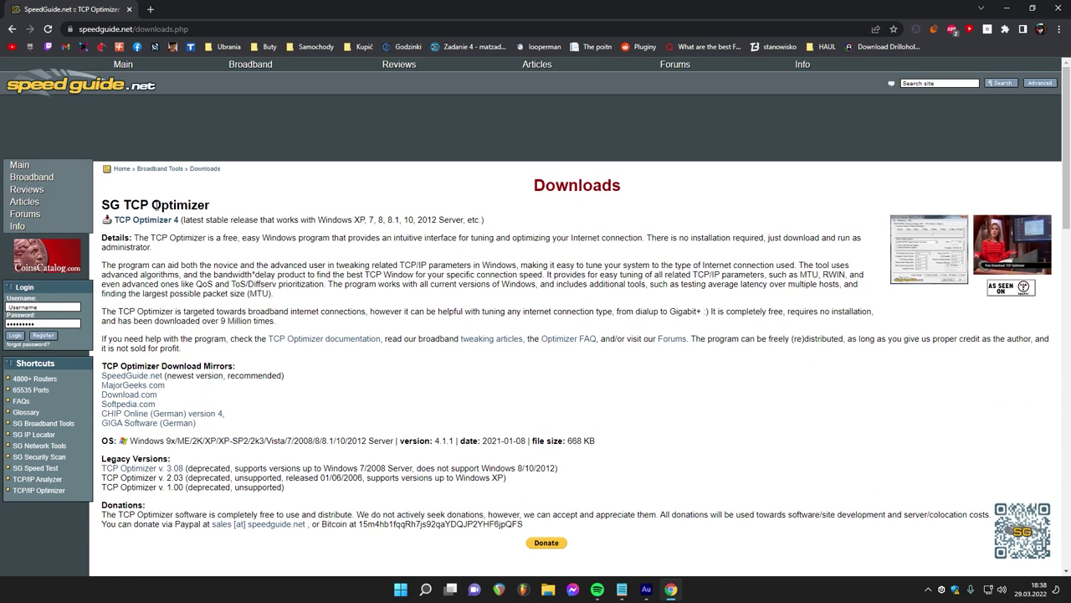
Step: Download TCP Optimizer 4 and run TCPOptimizer.exe
click(146, 220)
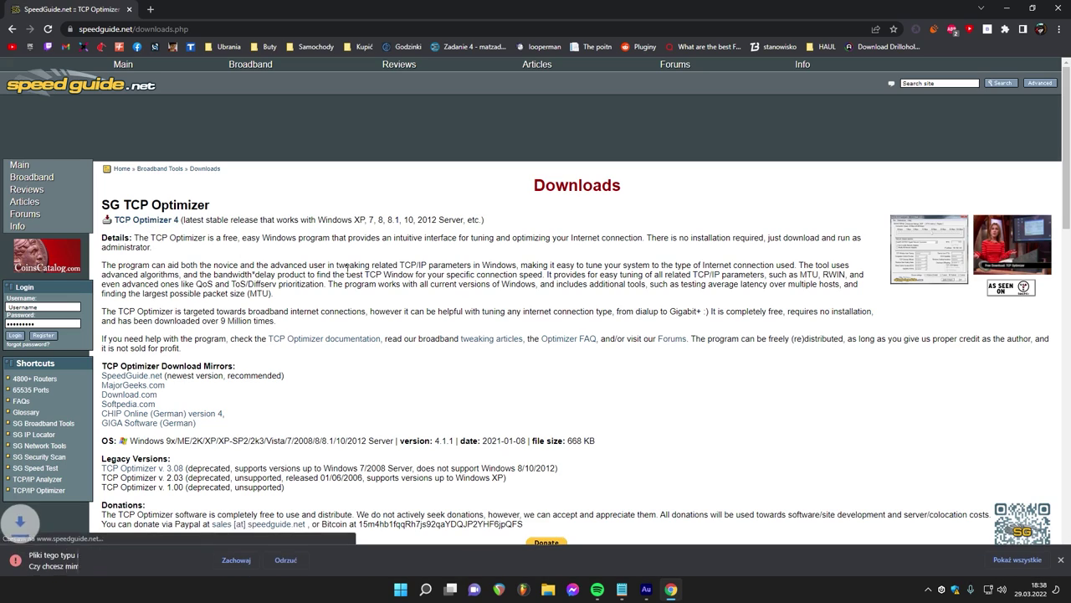
click(46, 560)
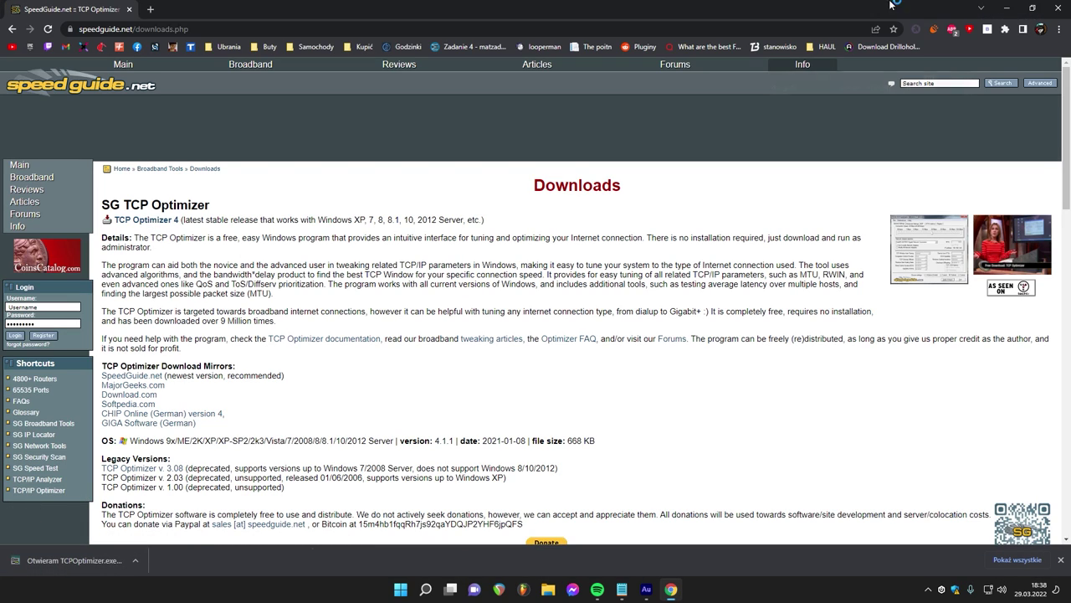
click(619, 325)
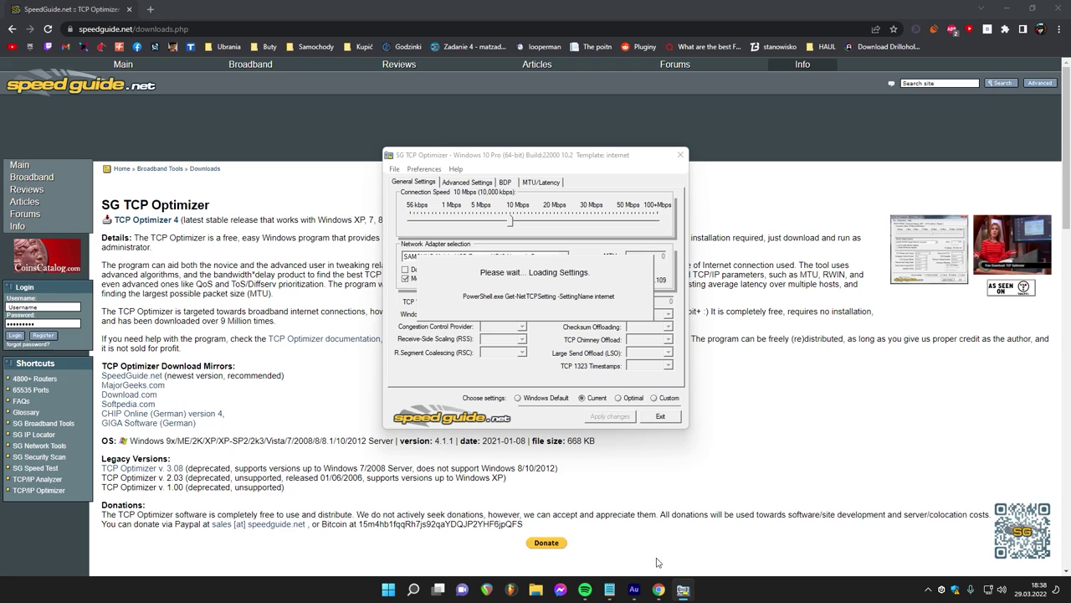
Step: Bring up Task Manager, close the SG TCP Optimizer instance that is loading settings, and close Task Manager
key(ctrl+shift+Escape)
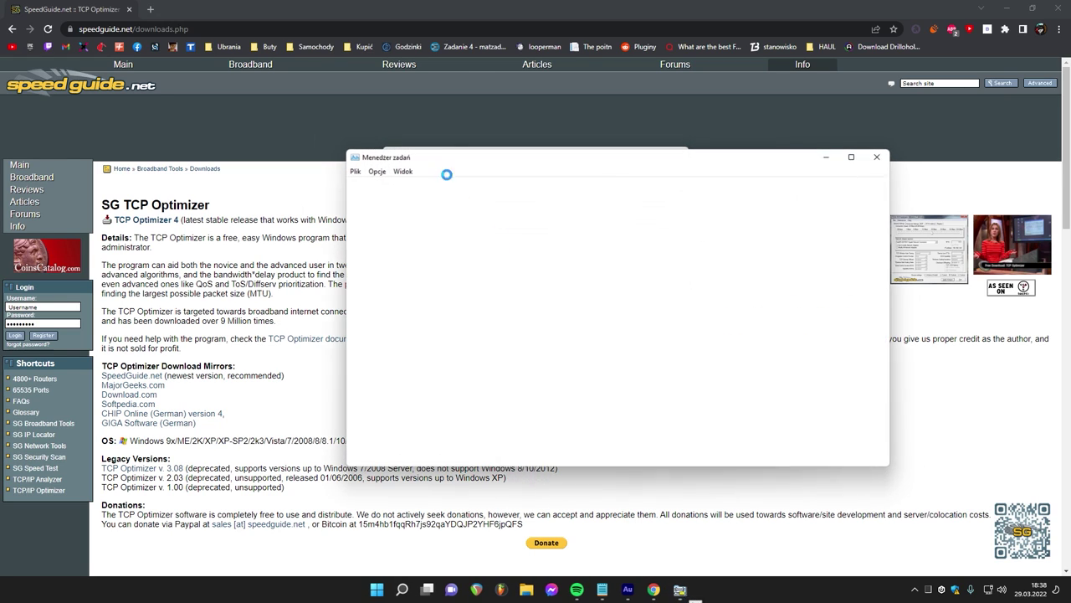
drag(705, 145, 439, 149)
click(680, 154)
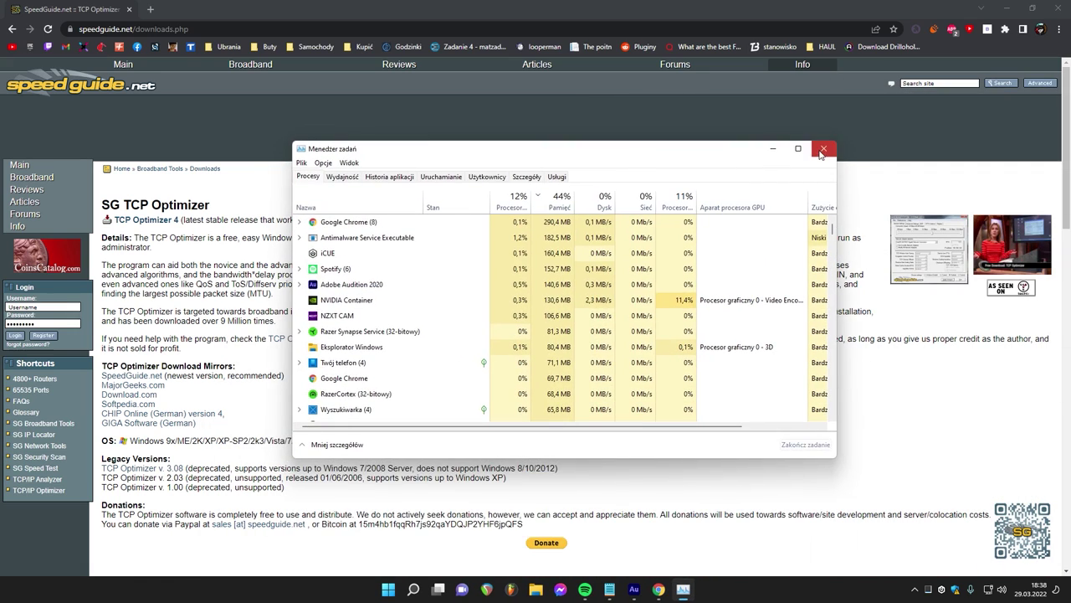
click(821, 151)
Step: Run TCPOptimizer.exe from the Pobrane folder as administrator, allow it to make changes, and close the browser
key(super)
click(548, 589)
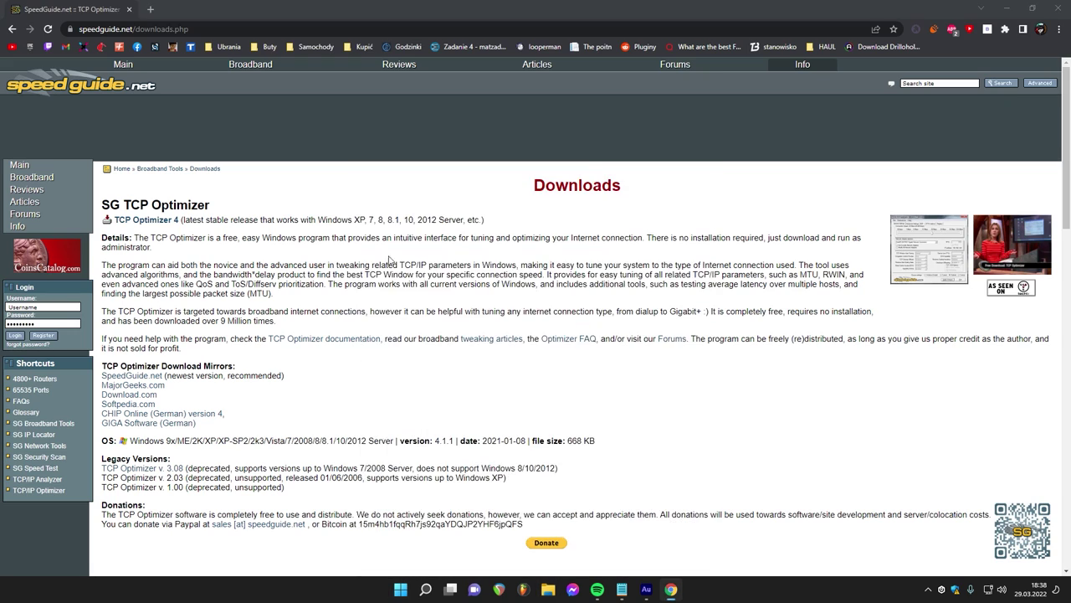
click(326, 209)
click(321, 227)
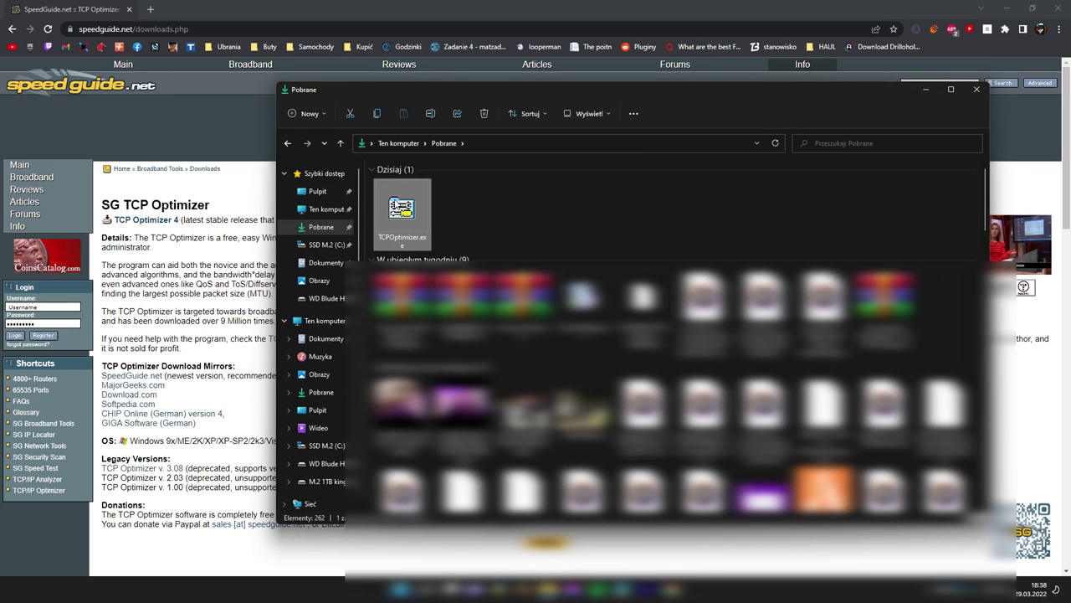
right_click(398, 203)
click(436, 253)
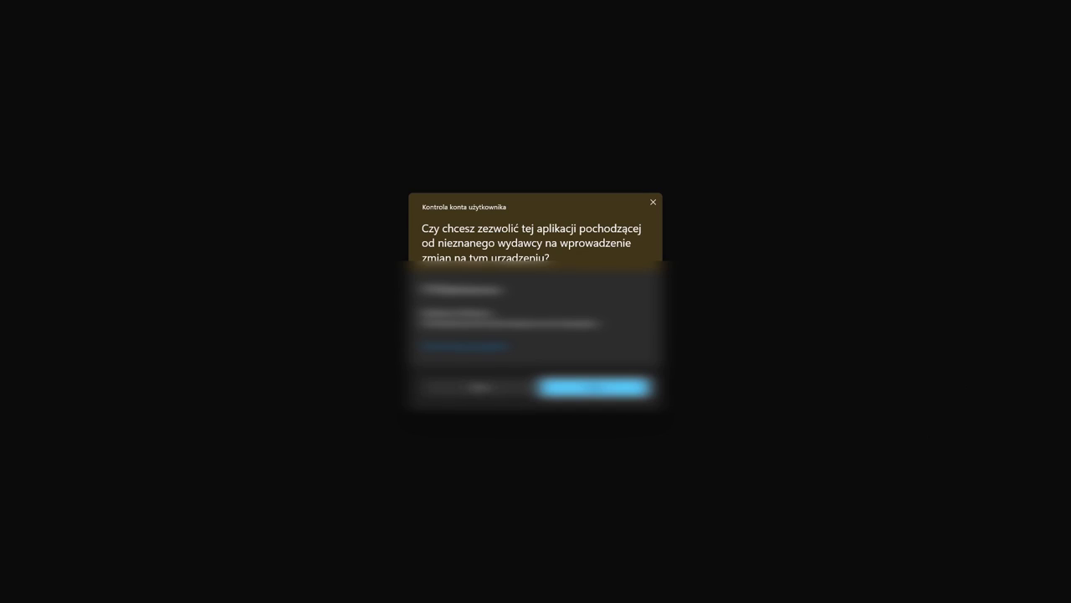
click(594, 388)
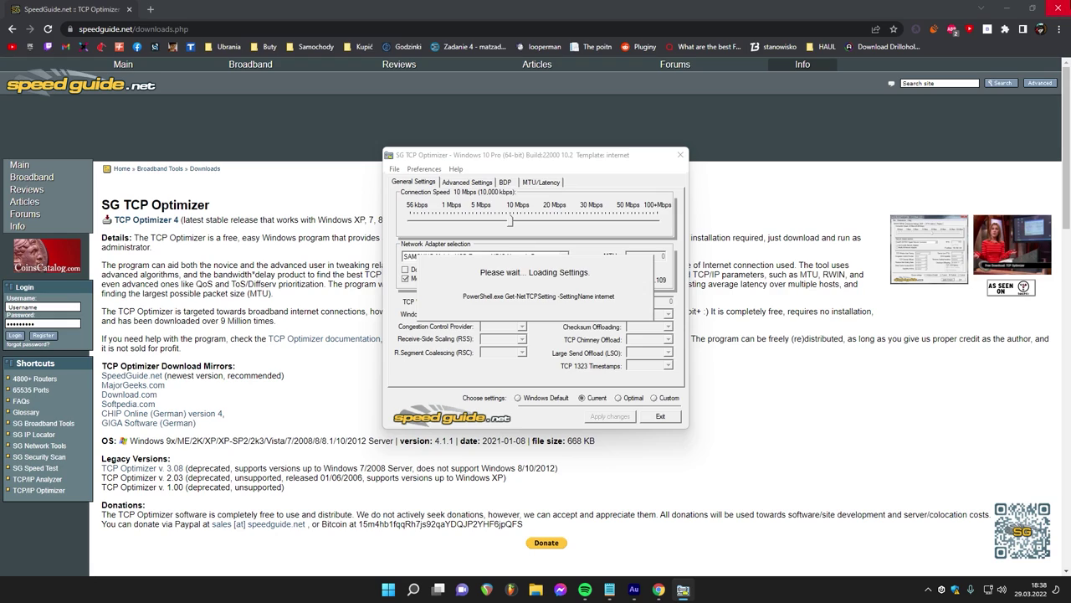
key(alt+F4)
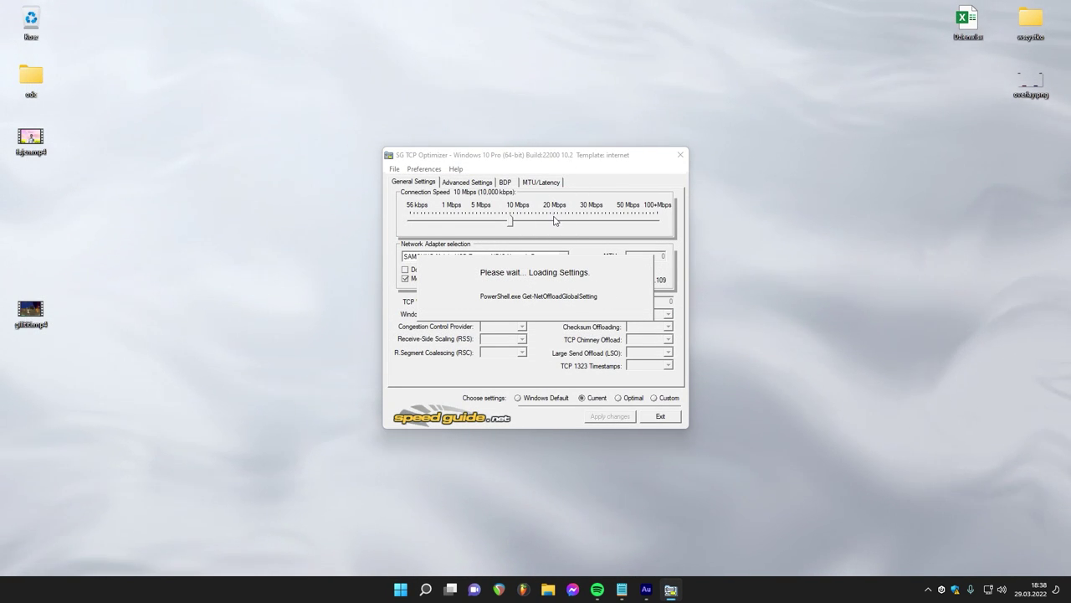
Step: Select Realtek Gaming 2.5GbE Family Controller as the network adapter in SG TCP Optimizer and switch to Custom settings
drag(546, 155, 316, 38)
click(242, 139)
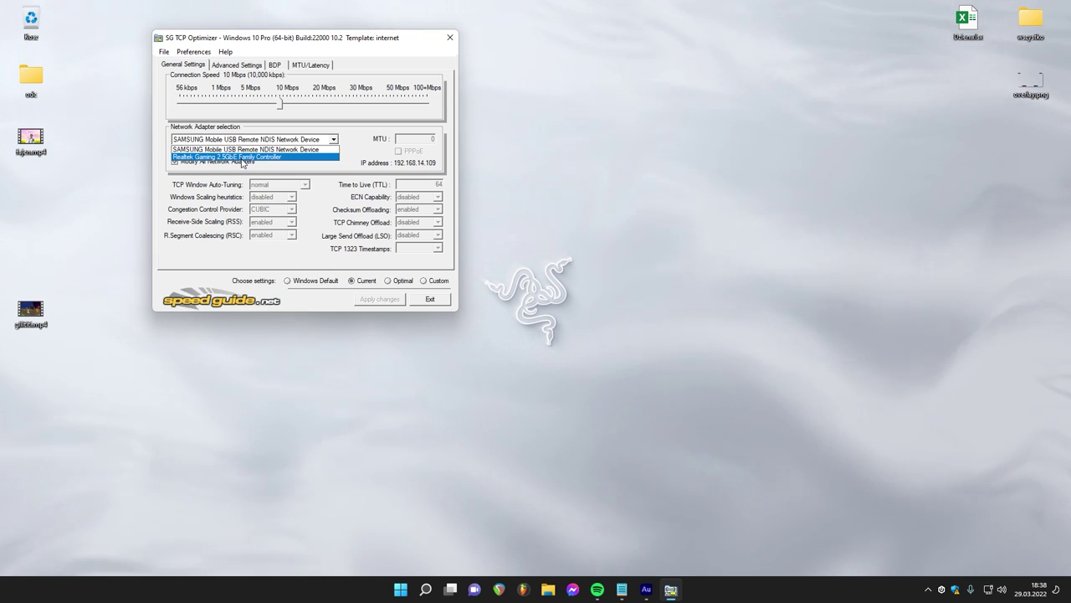
click(242, 158)
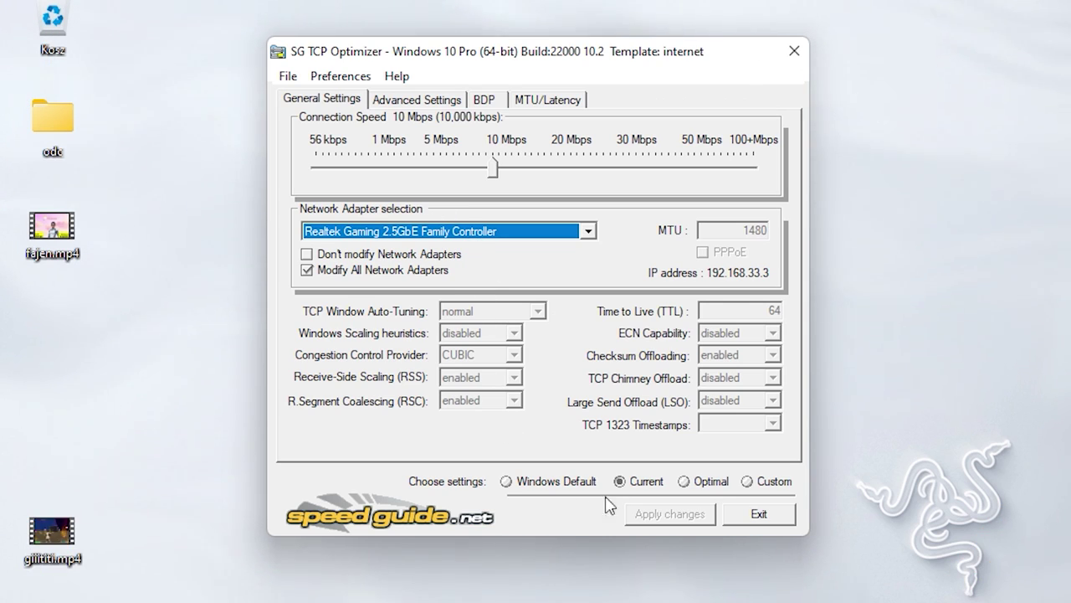
click(685, 482)
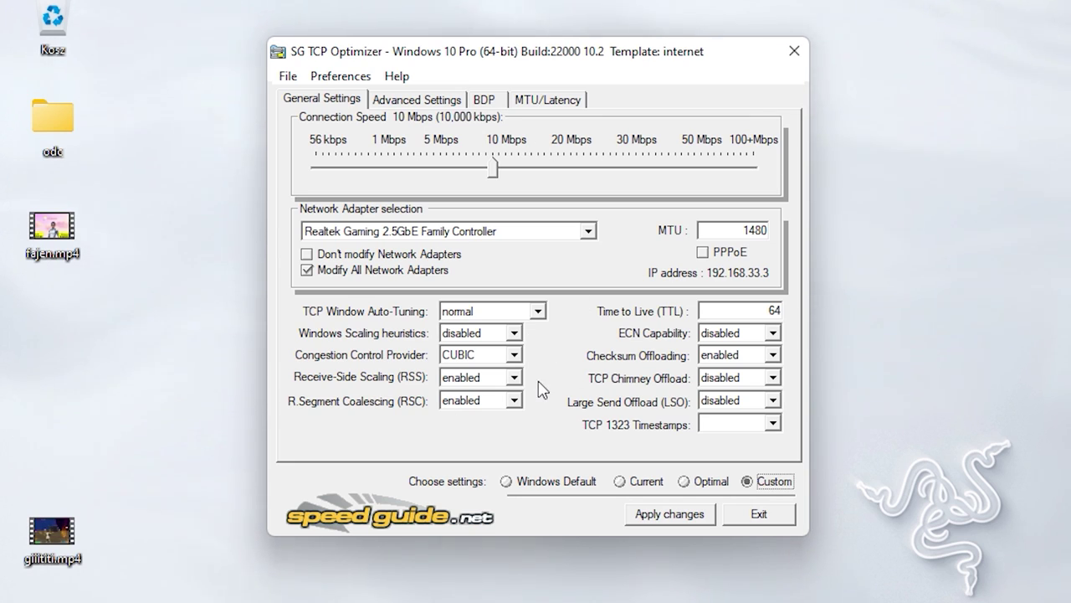
Step: Set the connection speed to 100 Mbps and disable Checksum Offloading and TCP 1323 Timestamps
drag(493, 170, 829, 176)
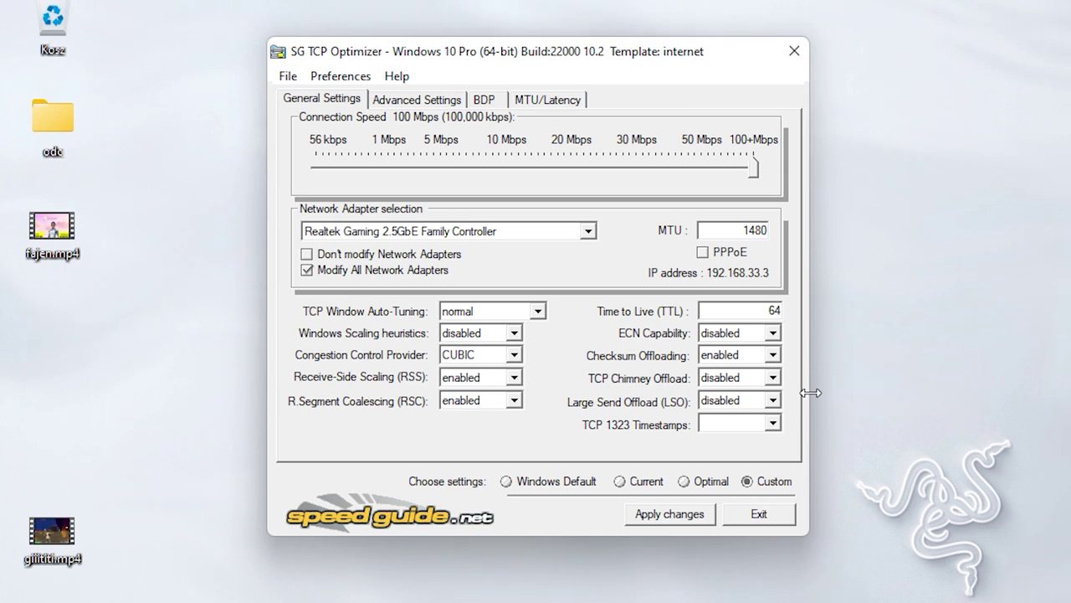
click(760, 357)
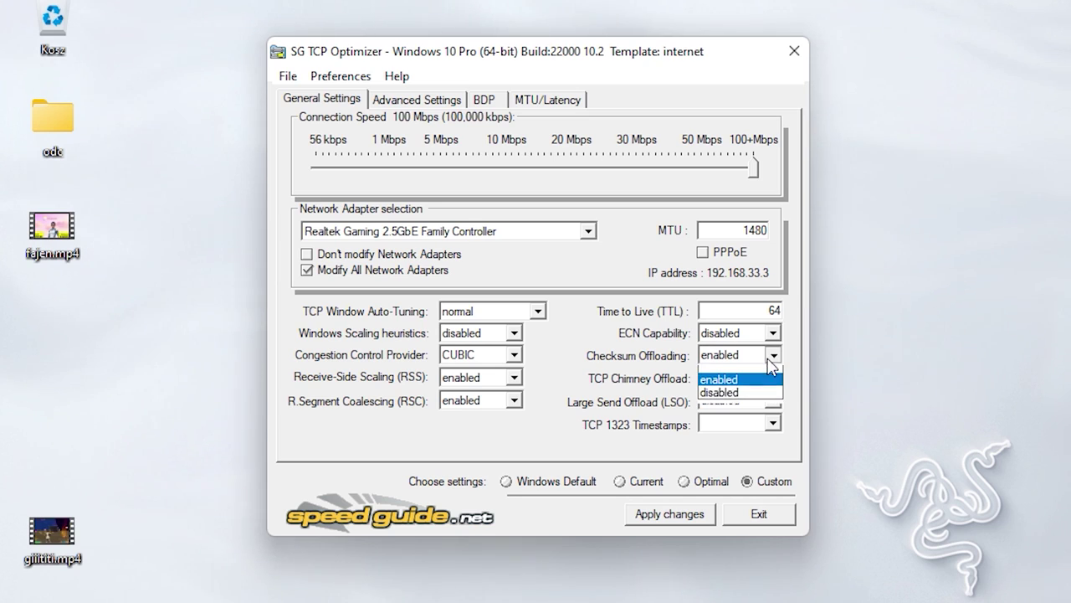
click(743, 402)
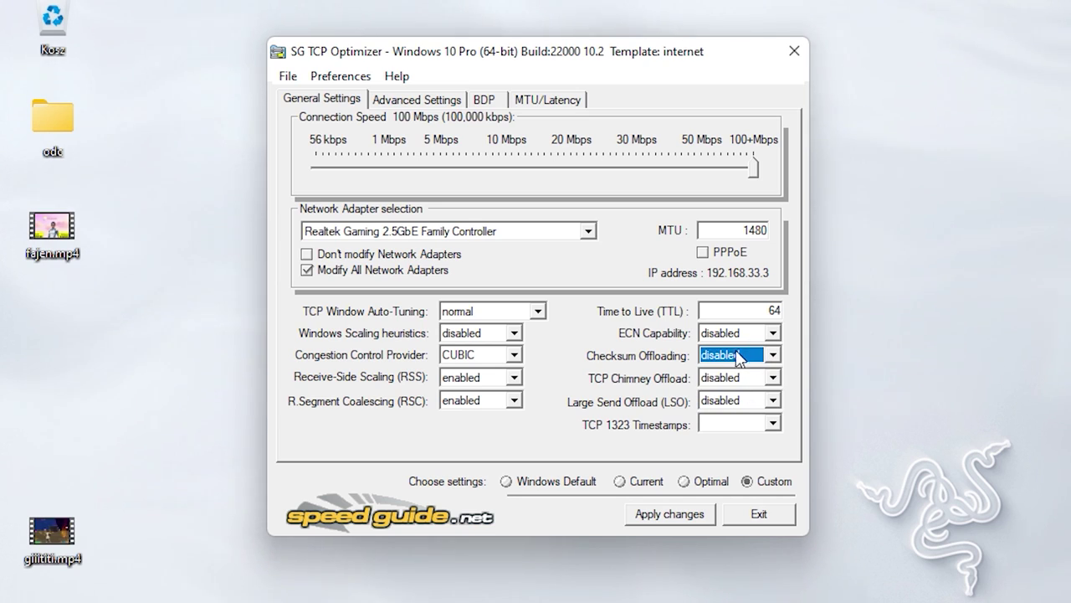
click(730, 424)
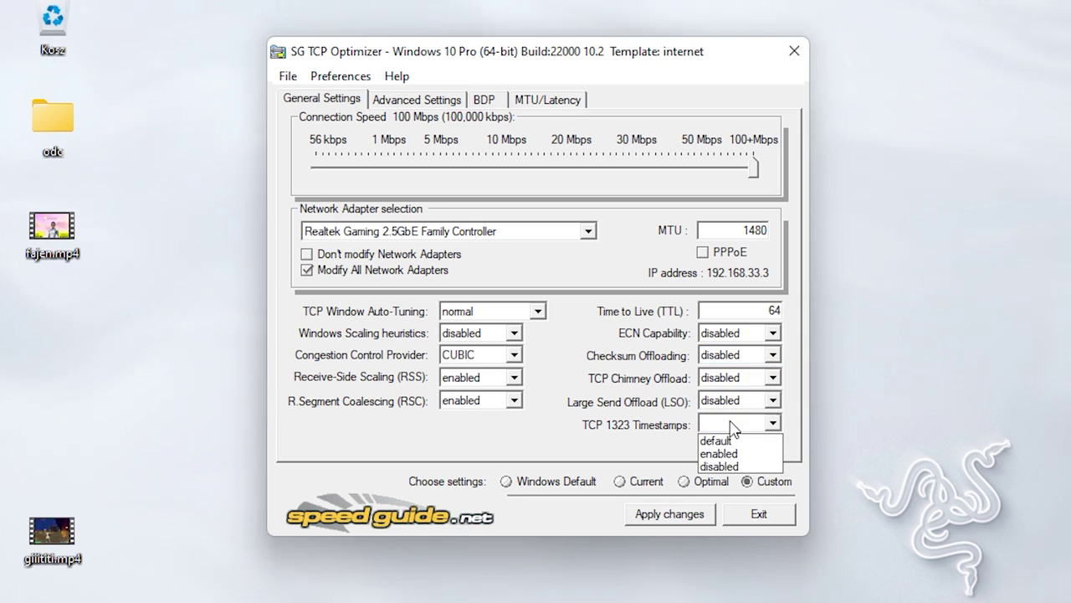
click(740, 466)
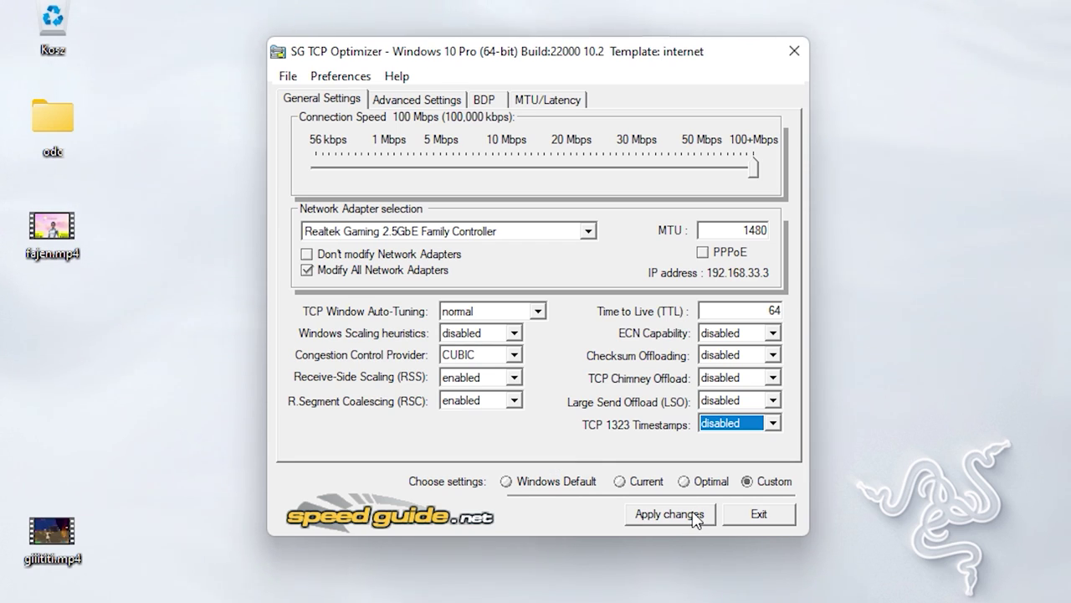
Step: In the advanced settings, set both MaxConnections values to 10 and LocalPriority, HostPriority, DnsPriority and NetbtPriority to 4, 5, 6 and 7
click(385, 102)
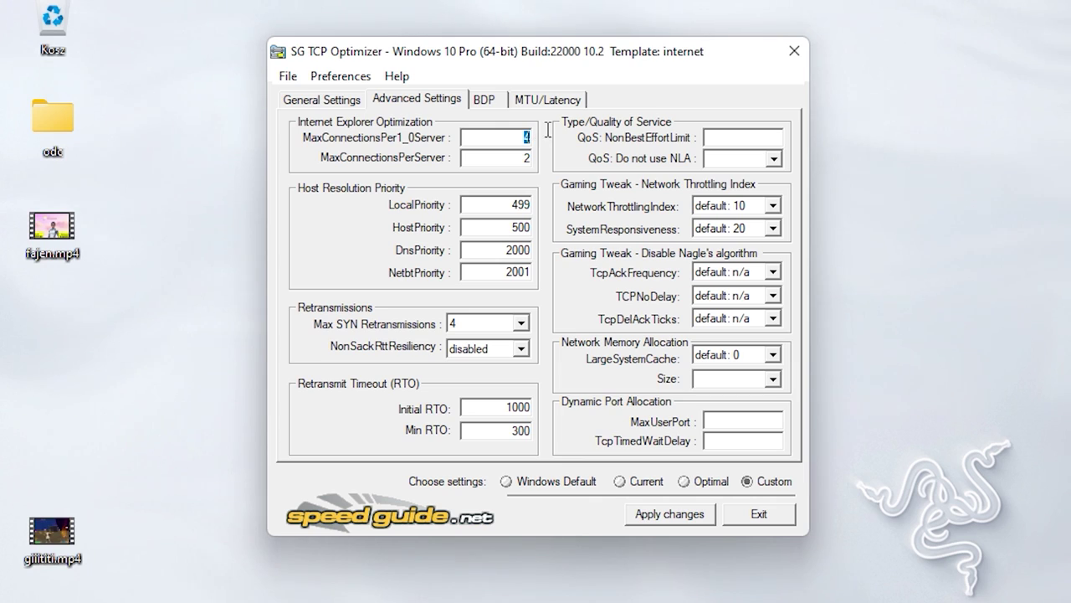
key(Tab)
double_click(507, 206)
text(4)
double_click(507, 226)
text(5)
double_click(507, 250)
text(6)
double_click(507, 272)
text(7)
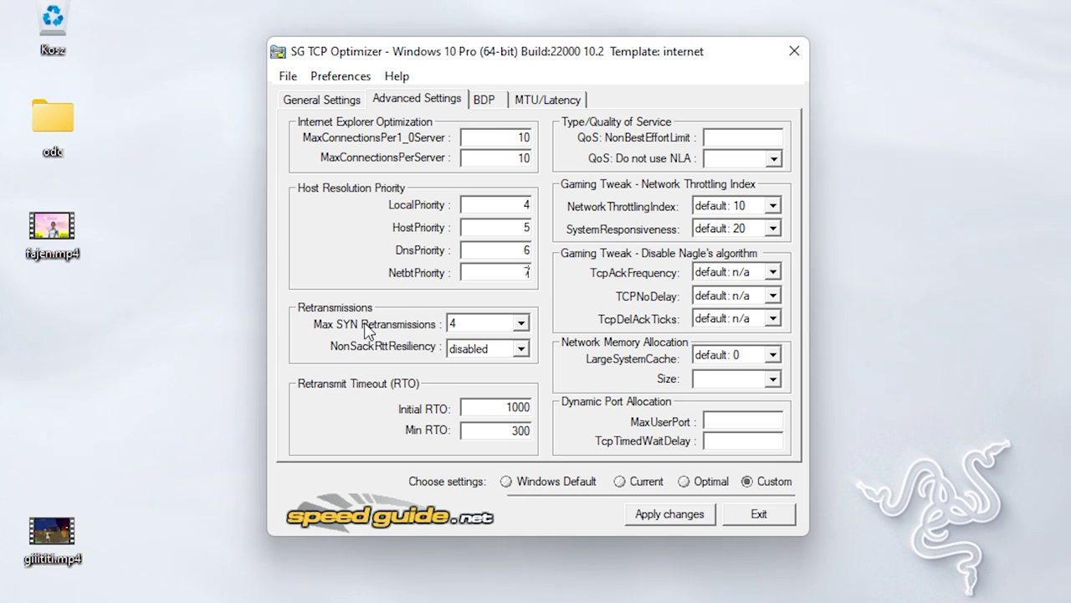
Step: Set Max SYN Retransmissions to 2 and Initial RTO to 2000
click(477, 324)
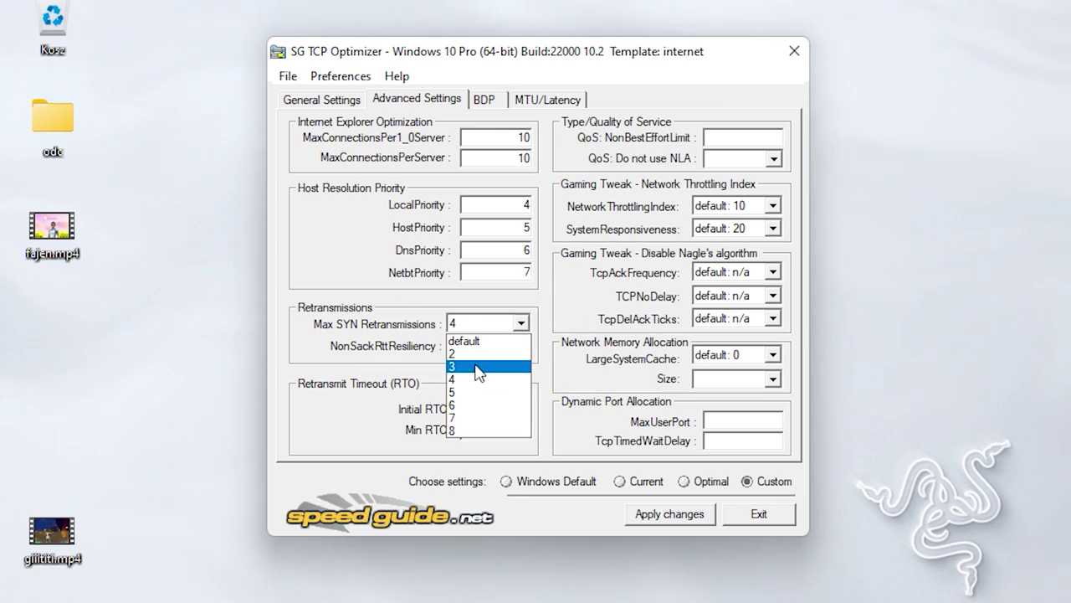
click(479, 353)
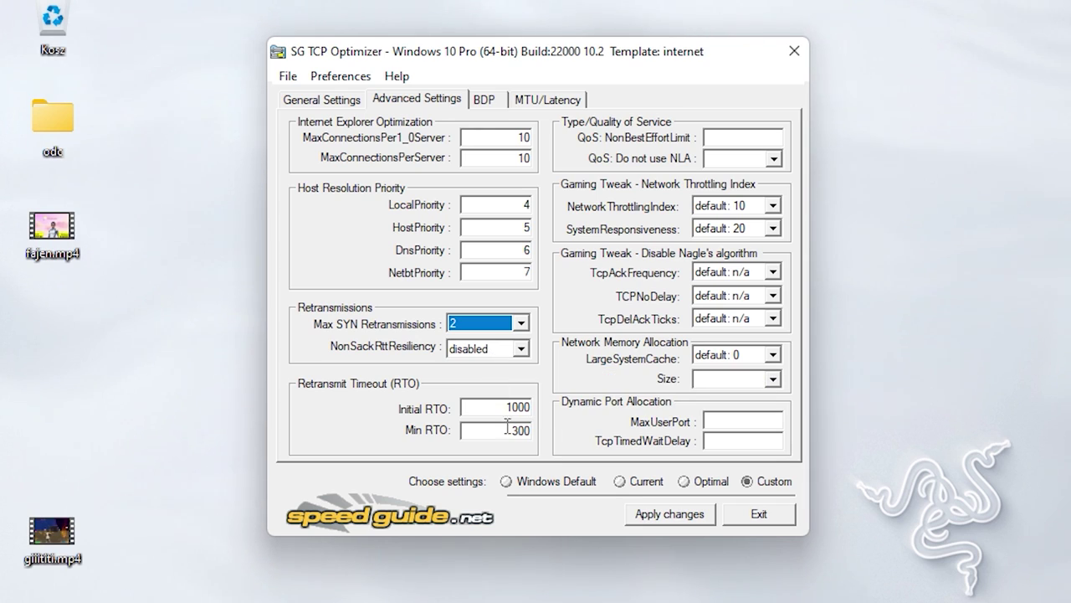
click(481, 407)
drag(477, 407, 715, 421)
text(4)
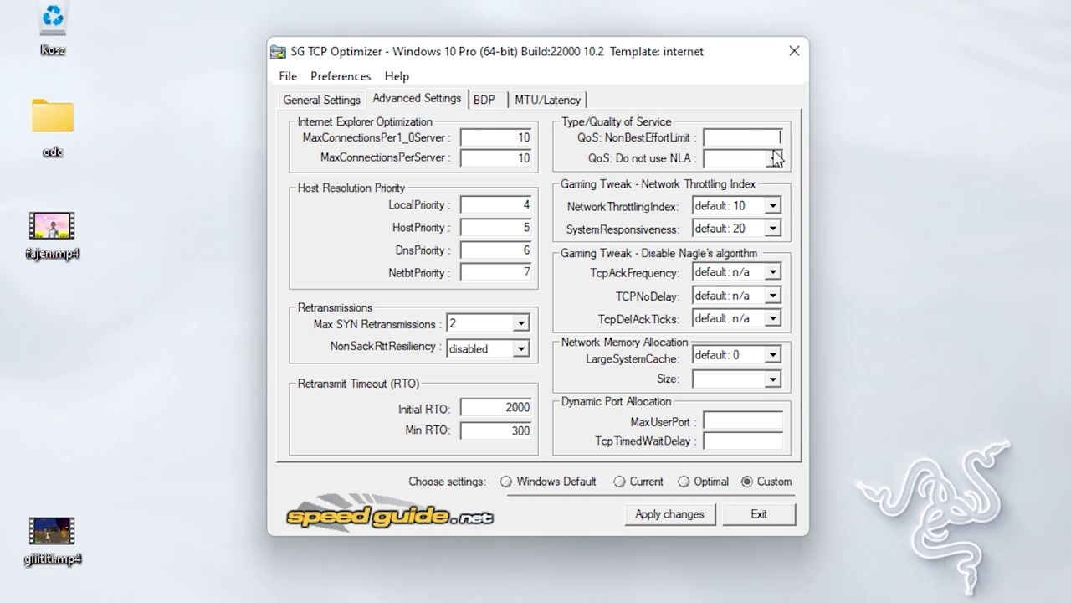
Step: Leave the QoS fields blank, disable NetworkThrottlingIndex (ffffffff), and keep SystemResponsiveness at default: 20
click(767, 157)
click(767, 149)
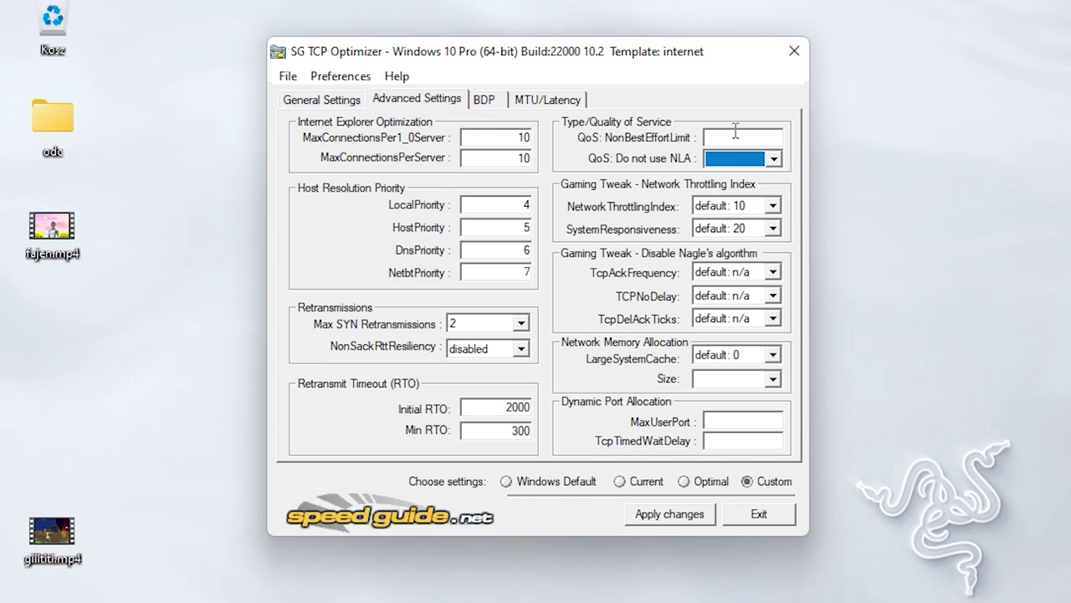
click(760, 206)
click(742, 262)
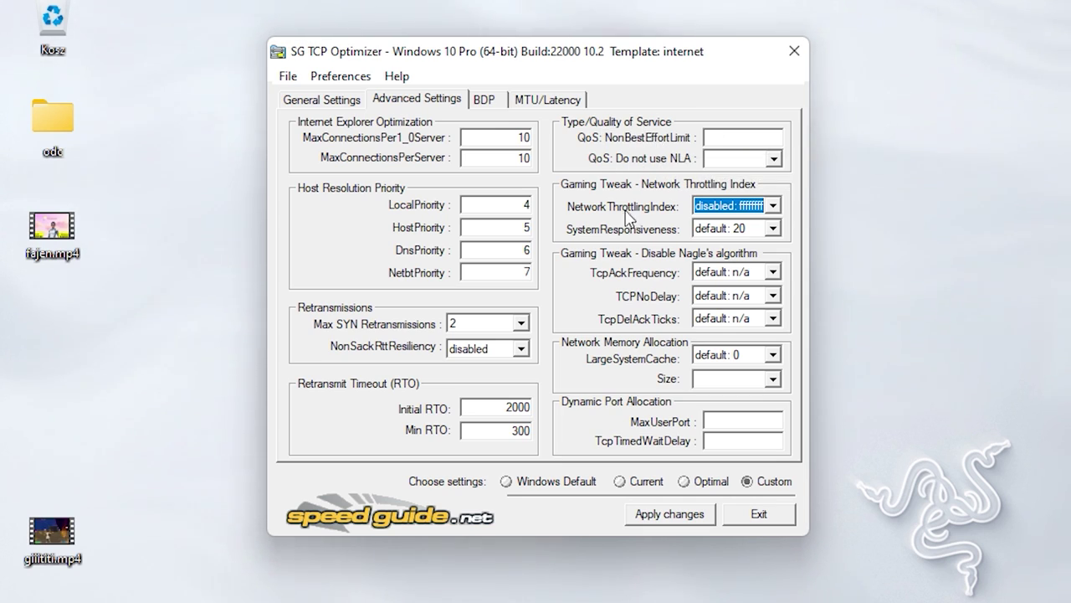
click(738, 233)
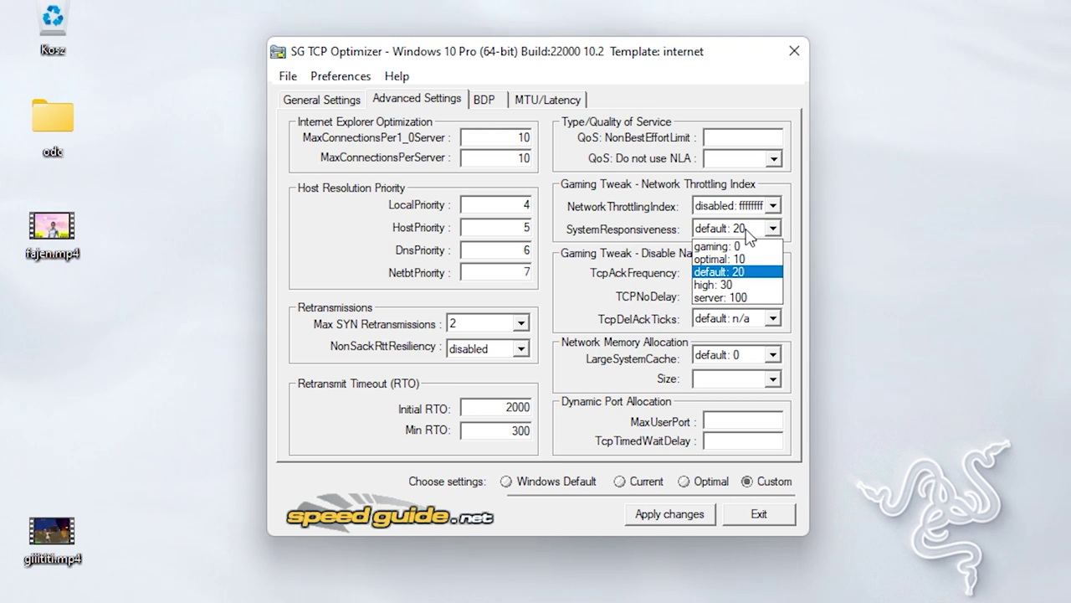
click(753, 271)
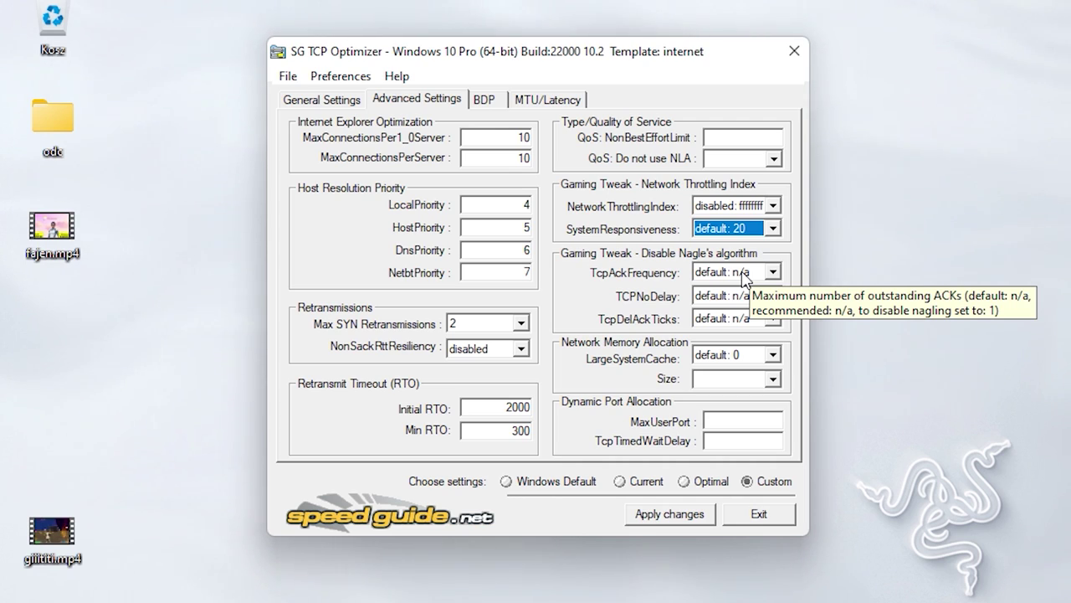
Step: Disable Nagle's algorithm with TcpAckFrequency set to disabled: 1, TCPNoDelay to enabled: 1 and TcpDelAckTicks to disabled: 0
click(741, 271)
click(756, 303)
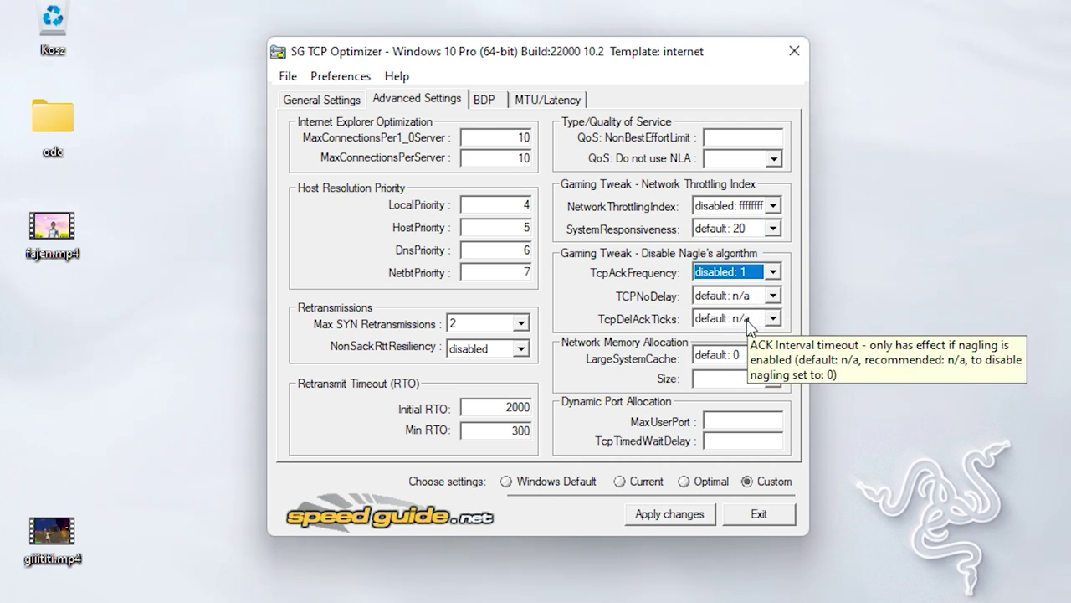
click(748, 296)
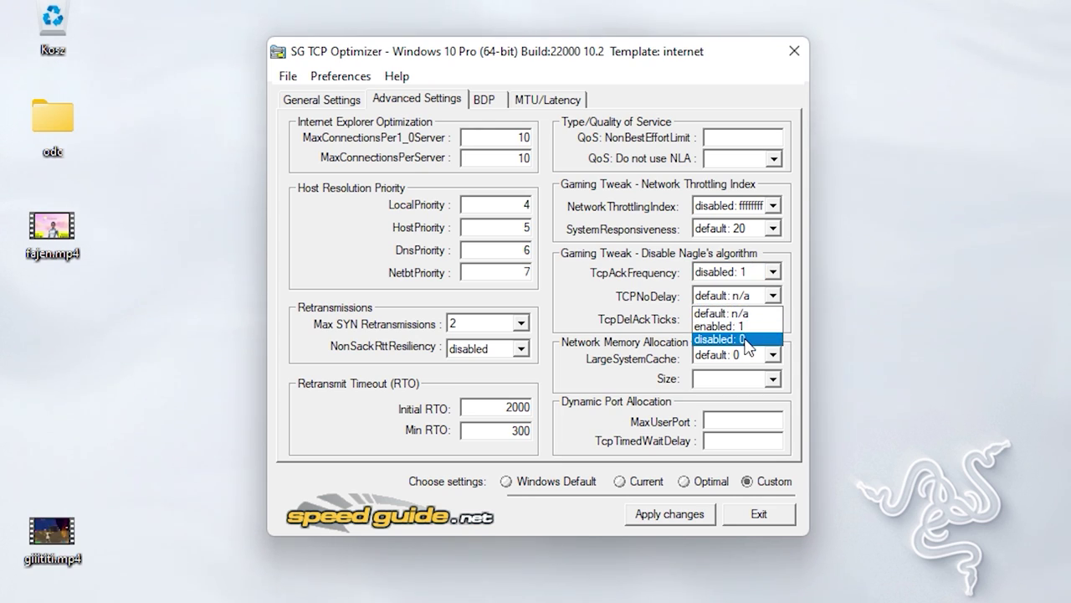
click(746, 335)
click(748, 297)
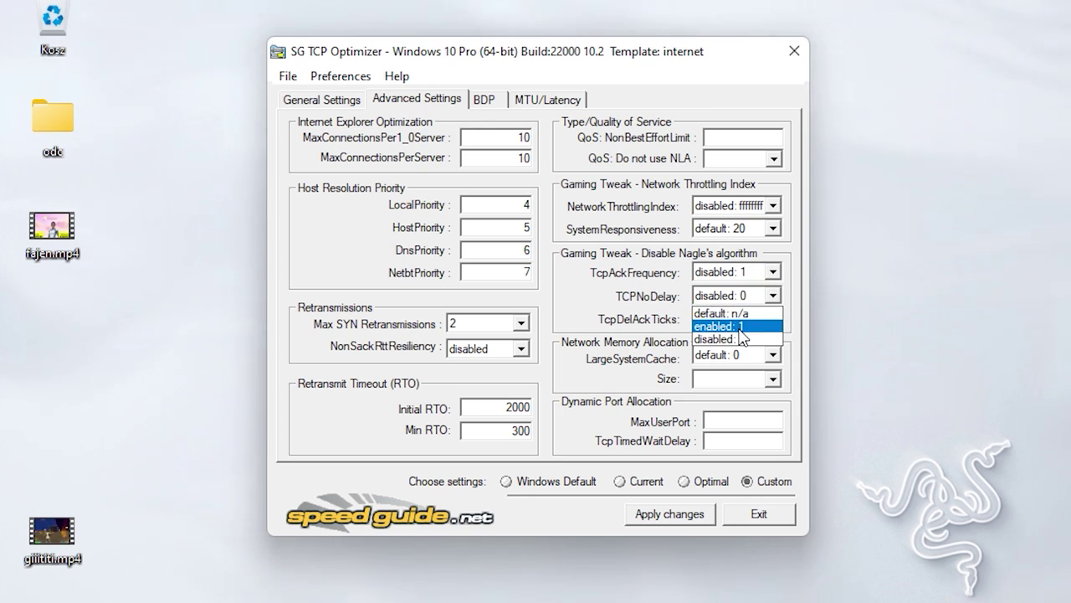
click(744, 333)
click(753, 322)
click(751, 357)
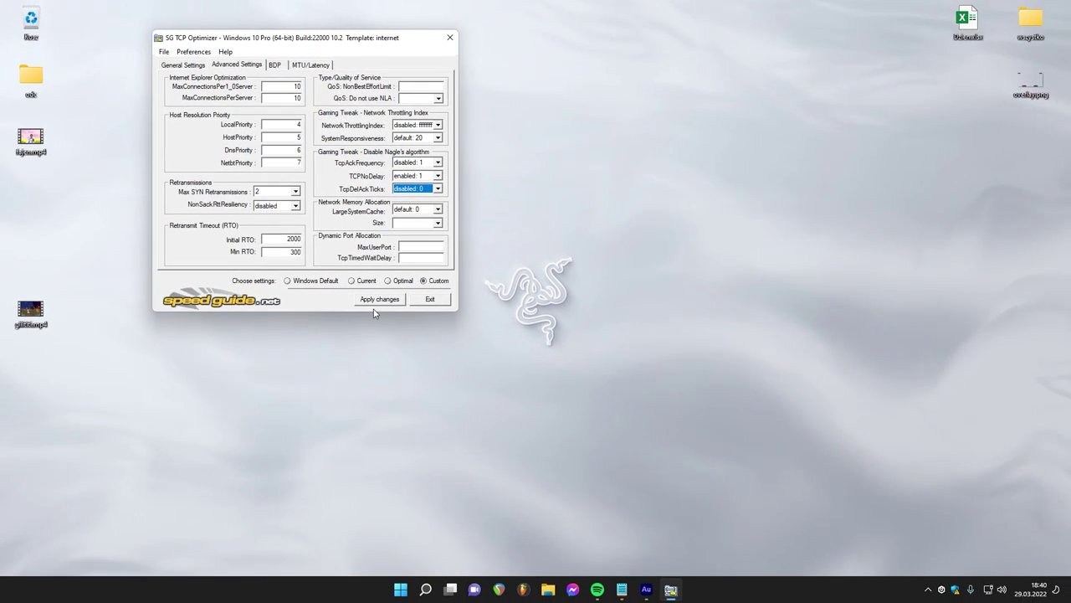
Step: Reposition the SG TCP Optimizer window and close it
drag(323, 40, 817, 40)
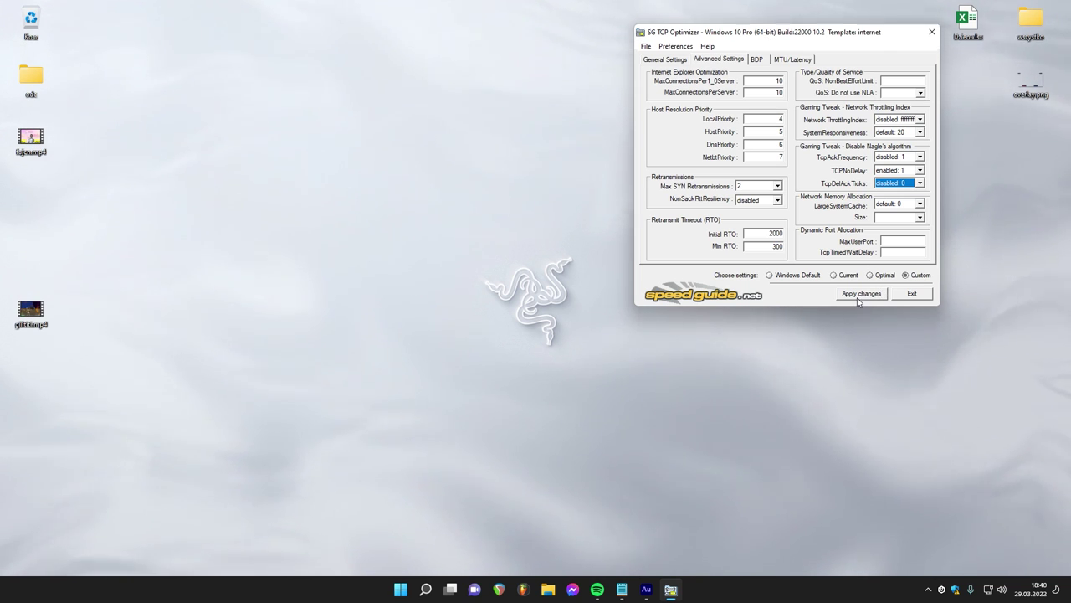
drag(894, 34, 568, 35)
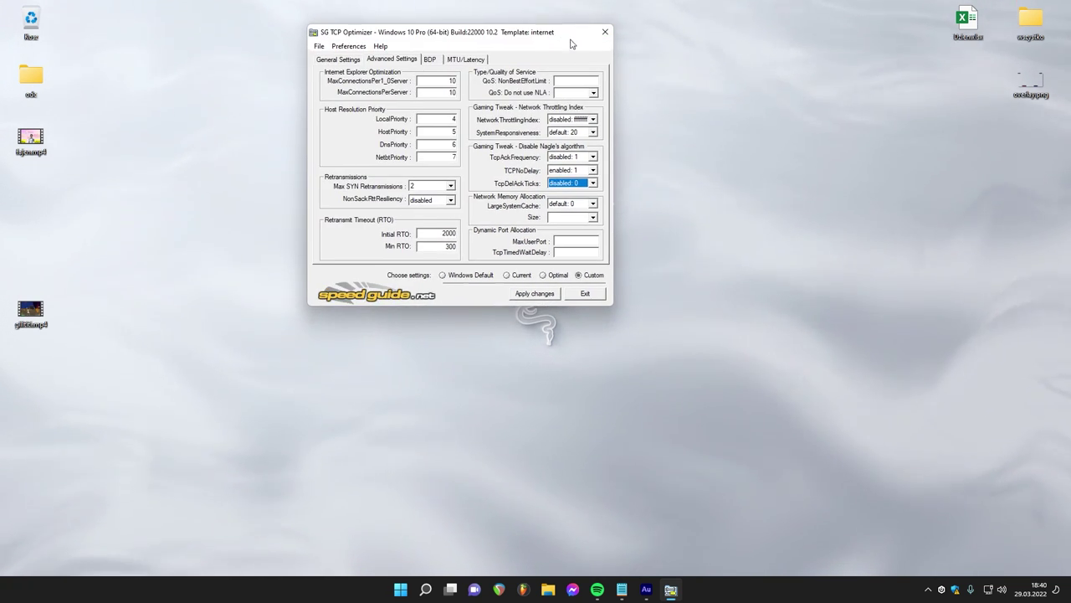
click(604, 35)
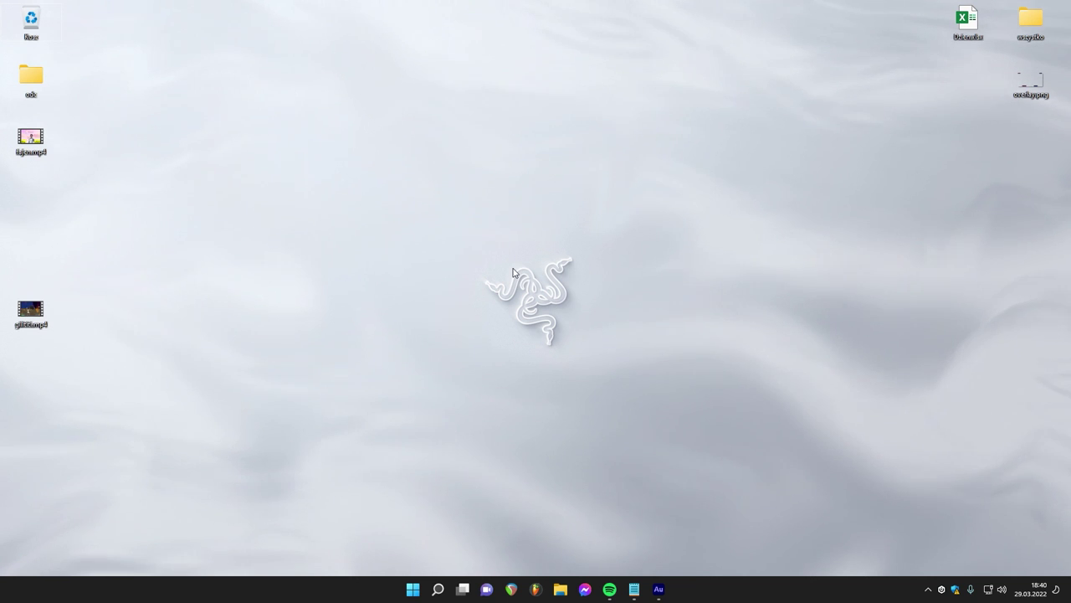
Step: Relaunch TCPOptimizer.exe from the Pobrane folder as administrator, allow it to make changes, and close it again
click(560, 589)
click(320, 227)
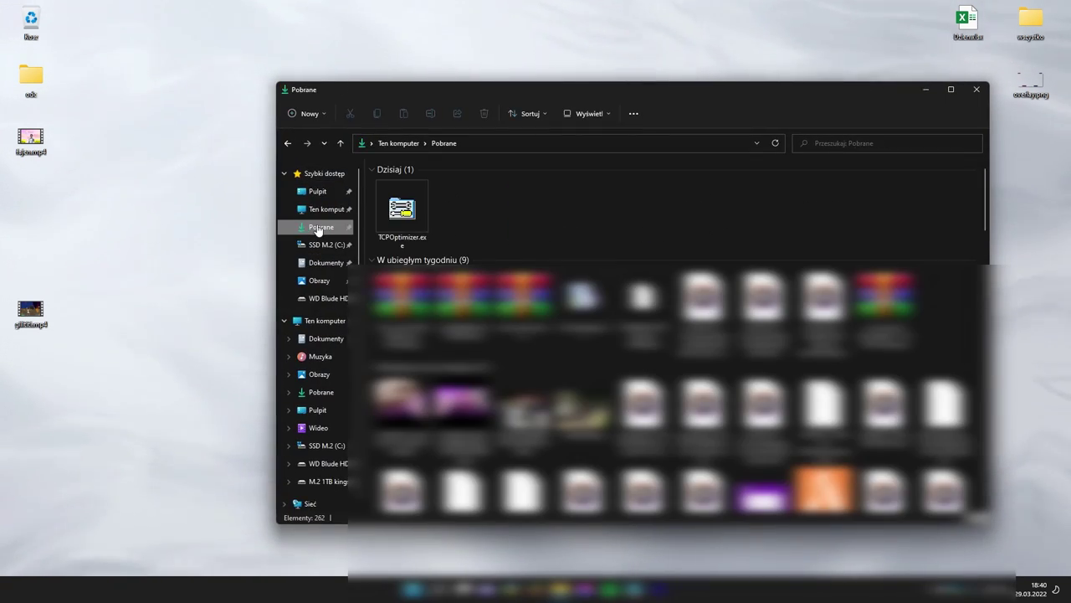
right_click(405, 215)
click(452, 268)
click(591, 388)
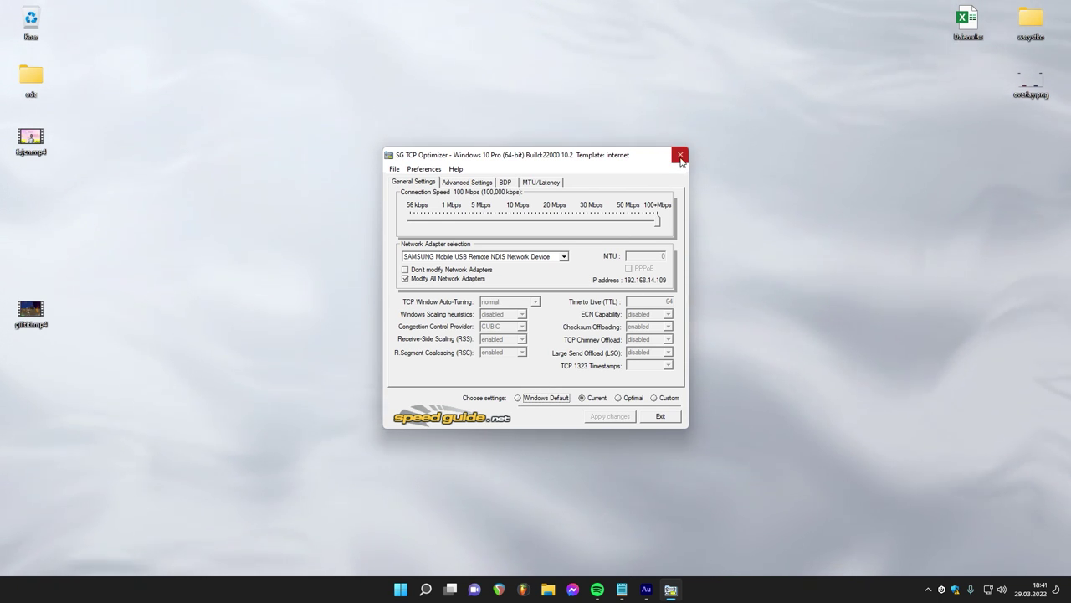
click(680, 156)
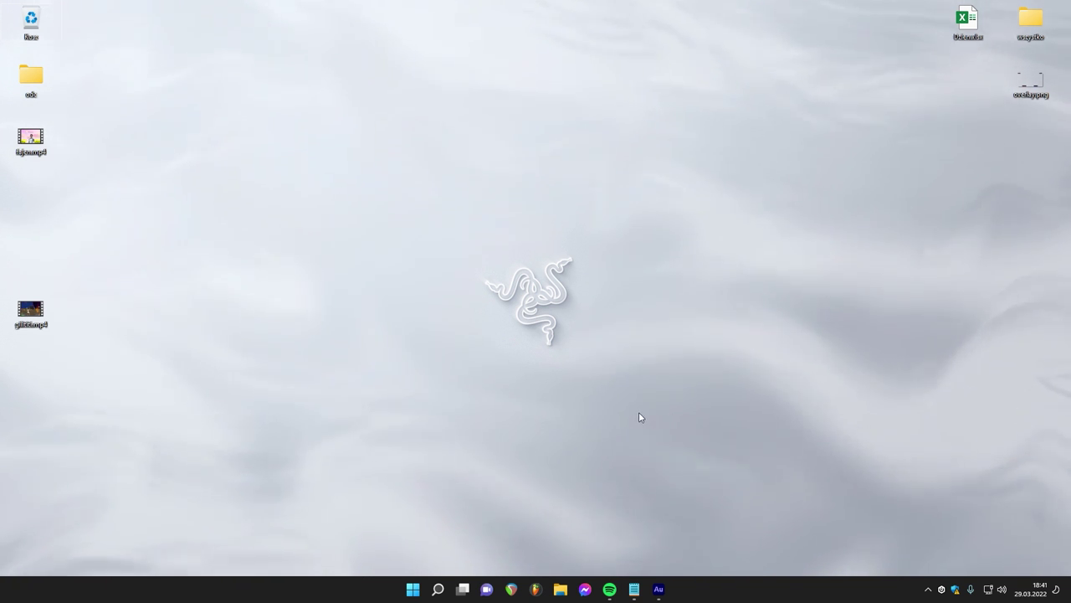
Step: Open the Windows network settings and bring up the Połączenia sieciowe adapter list from the advanced network settings
right_click(990, 590)
click(989, 556)
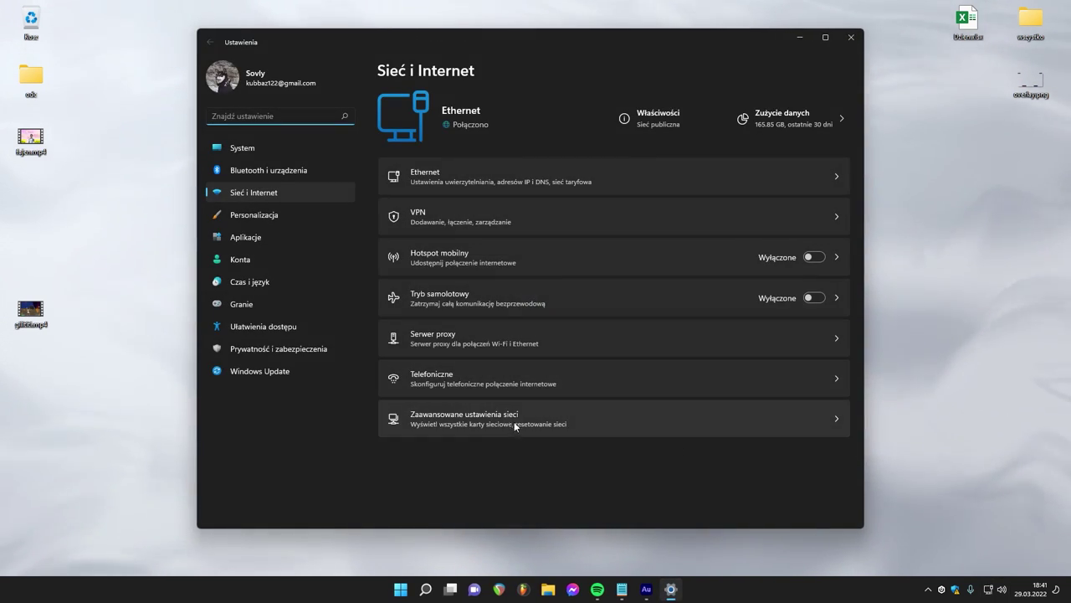
click(471, 420)
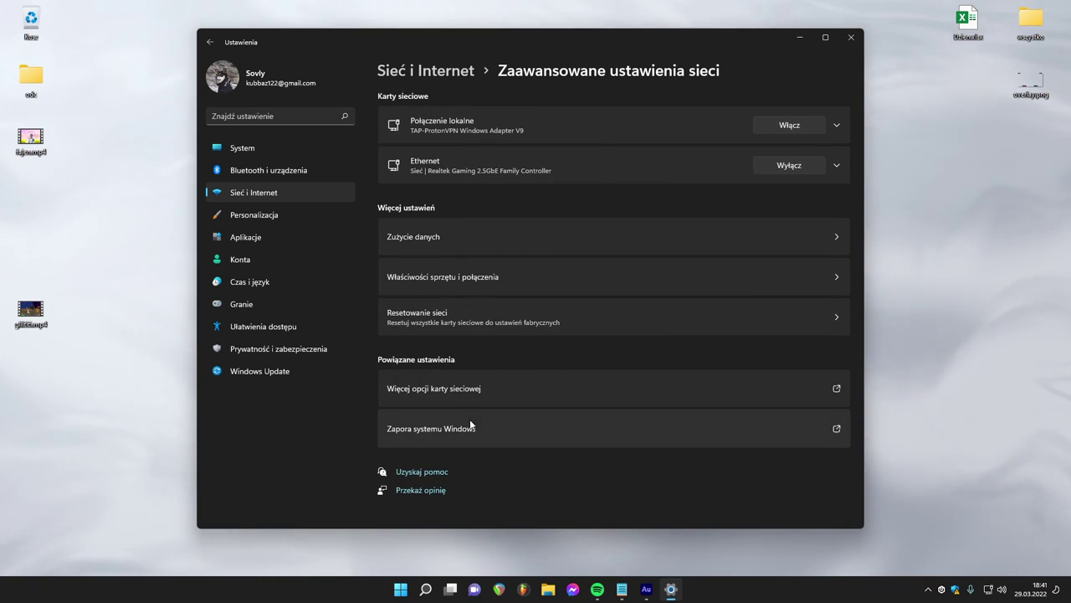
click(455, 392)
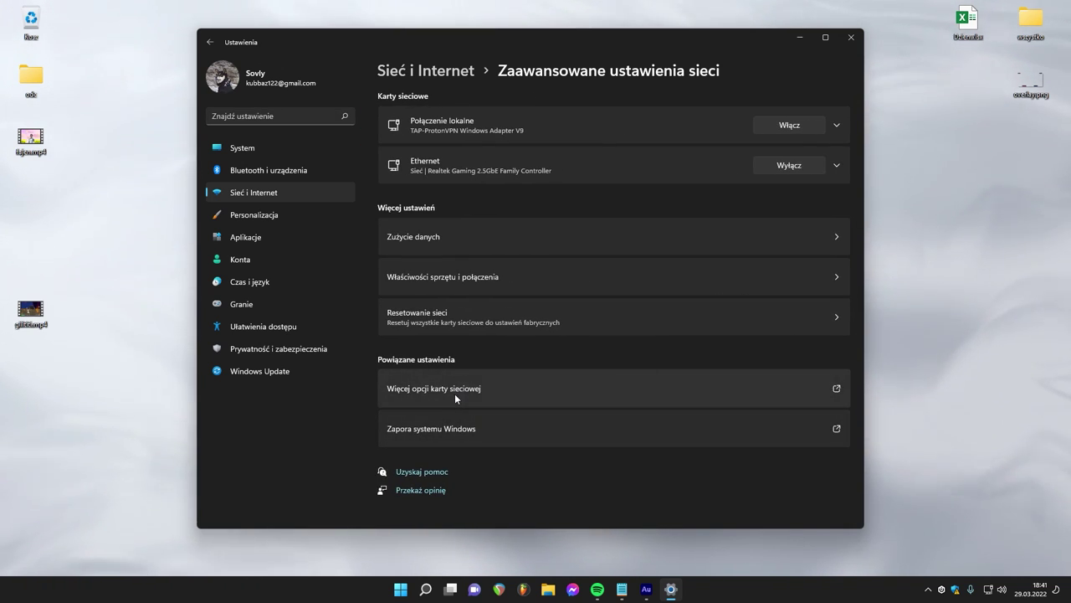
drag(528, 87, 504, 107)
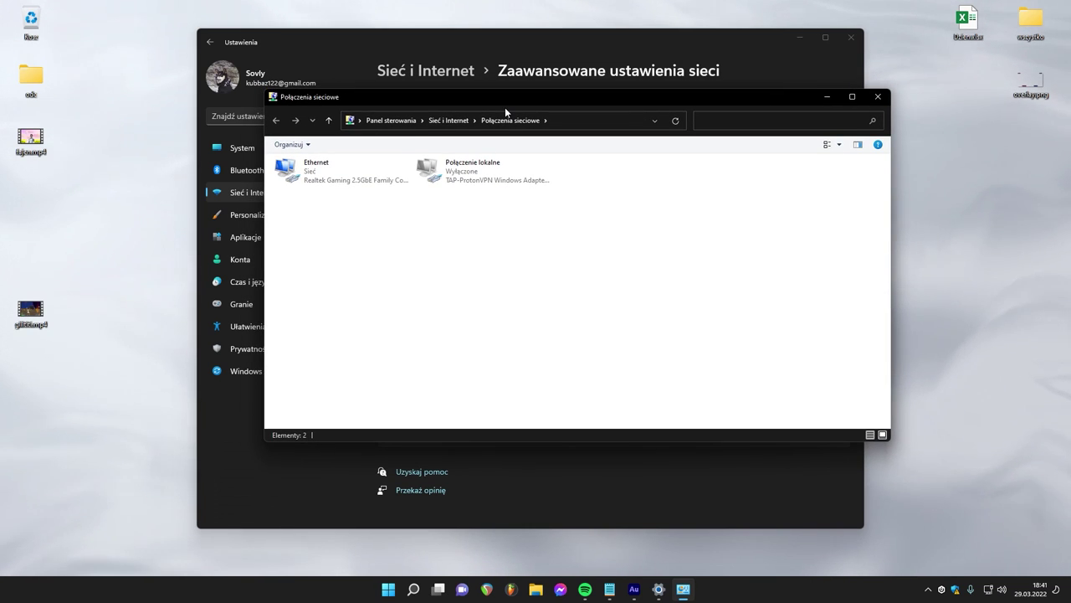
key(super)
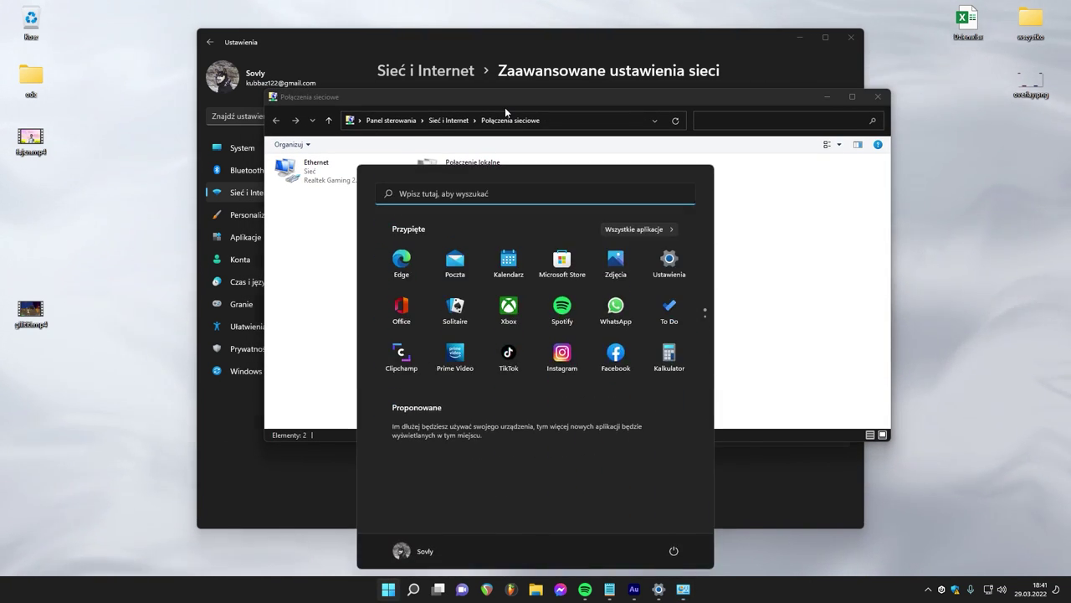
text(opcje karty)
key(ctrl+a)
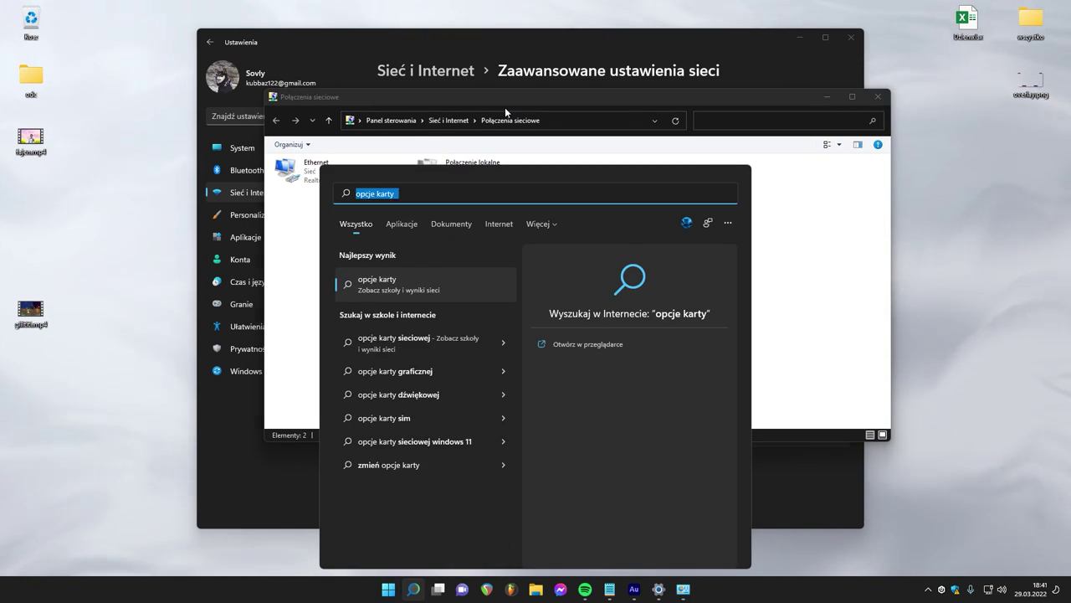
key(BackSpace)
key(Escape)
Step: Open the Ethernet connection's properties and the properties of its Protokół internetowy w wersji 4 (TCP/IPv4) component
click(315, 189)
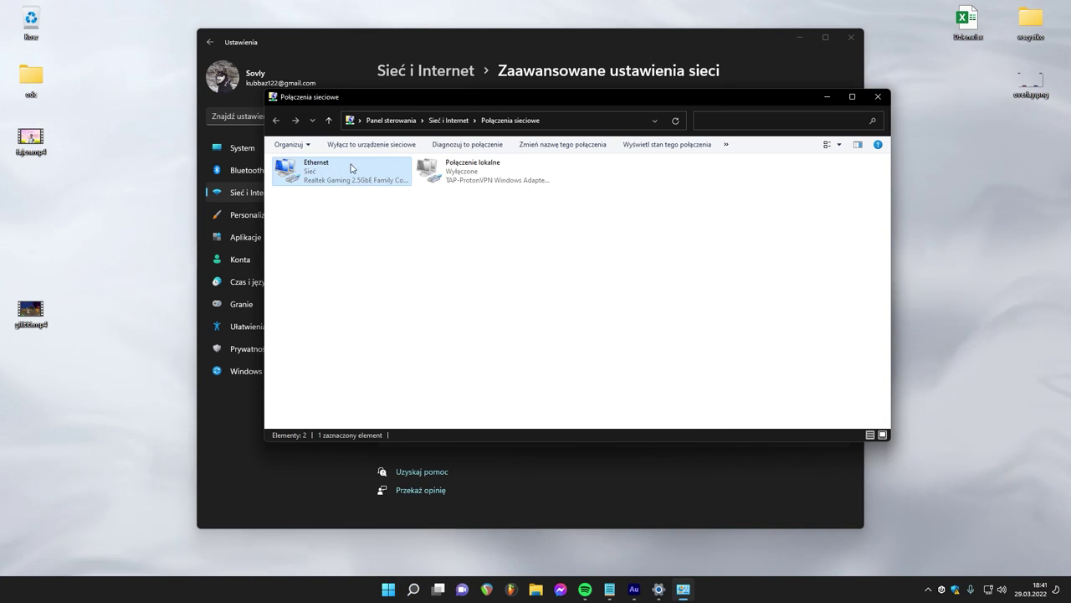
right_click(319, 165)
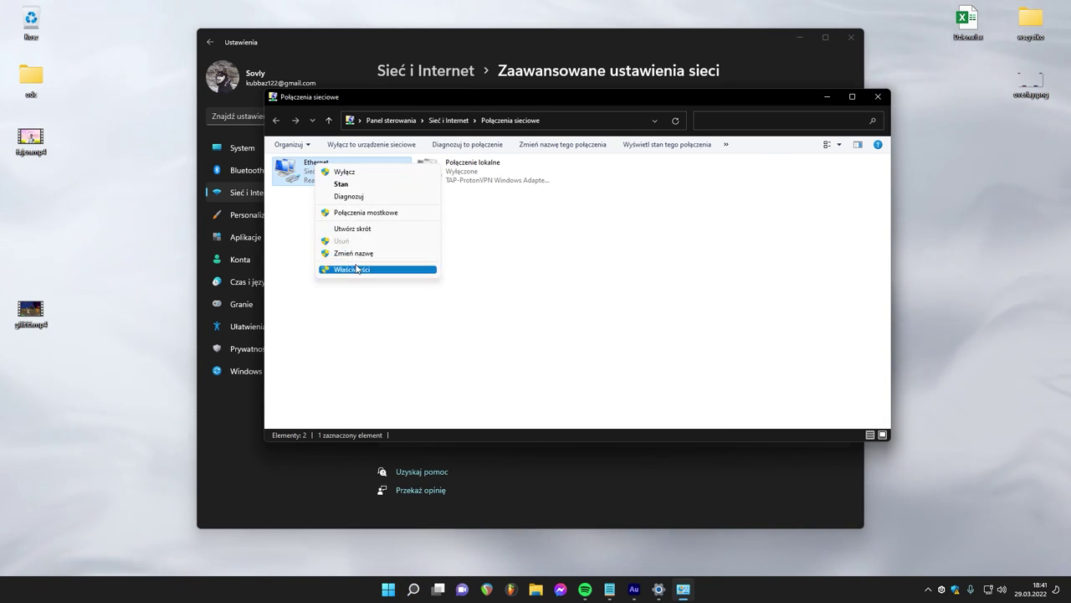
click(373, 268)
drag(386, 157, 478, 159)
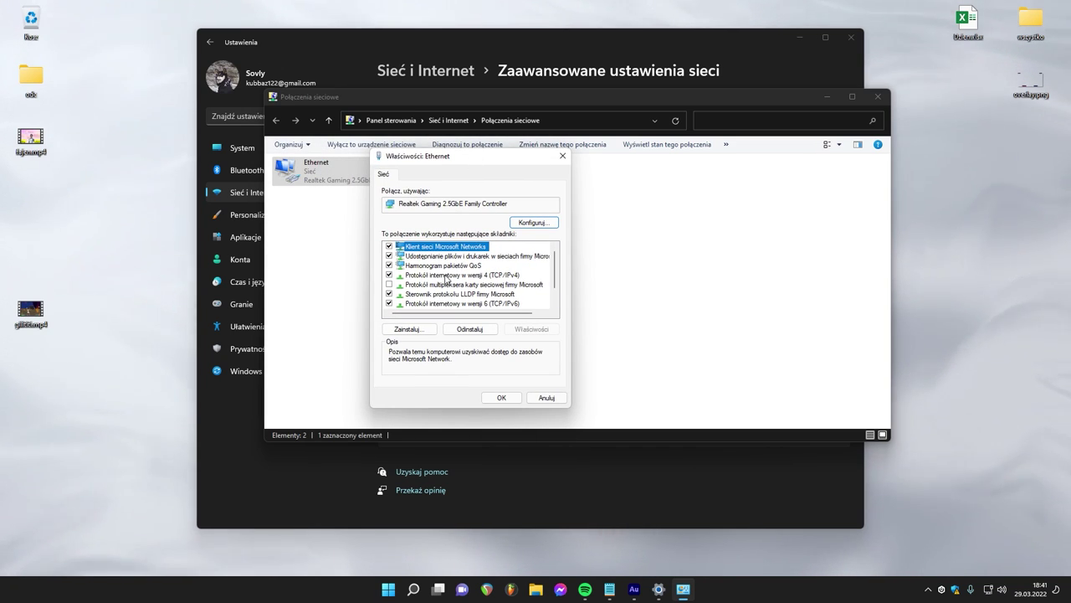
click(444, 275)
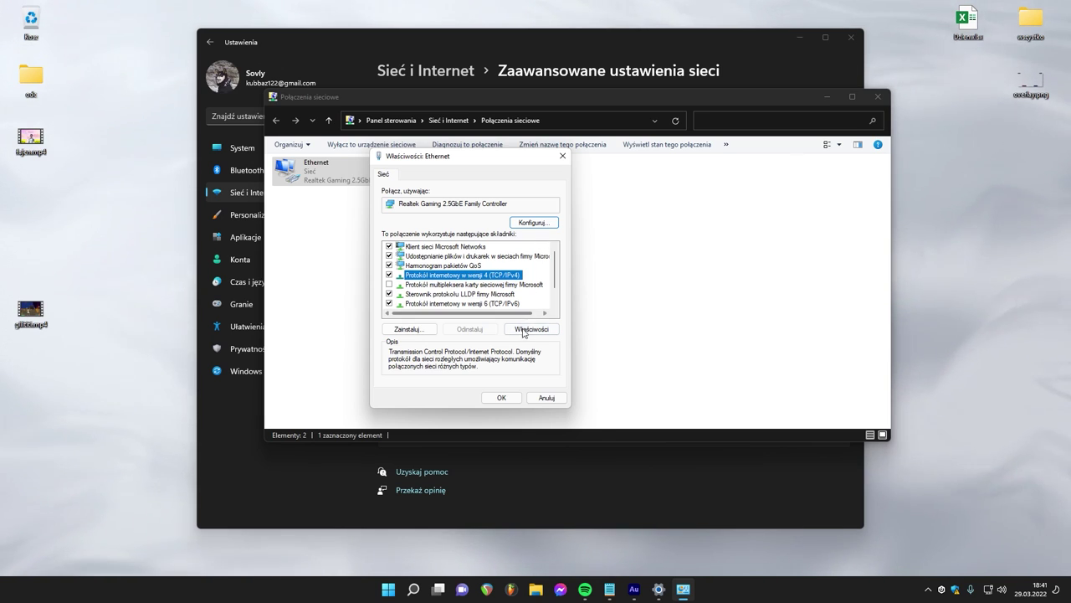
click(531, 329)
drag(484, 205, 701, 171)
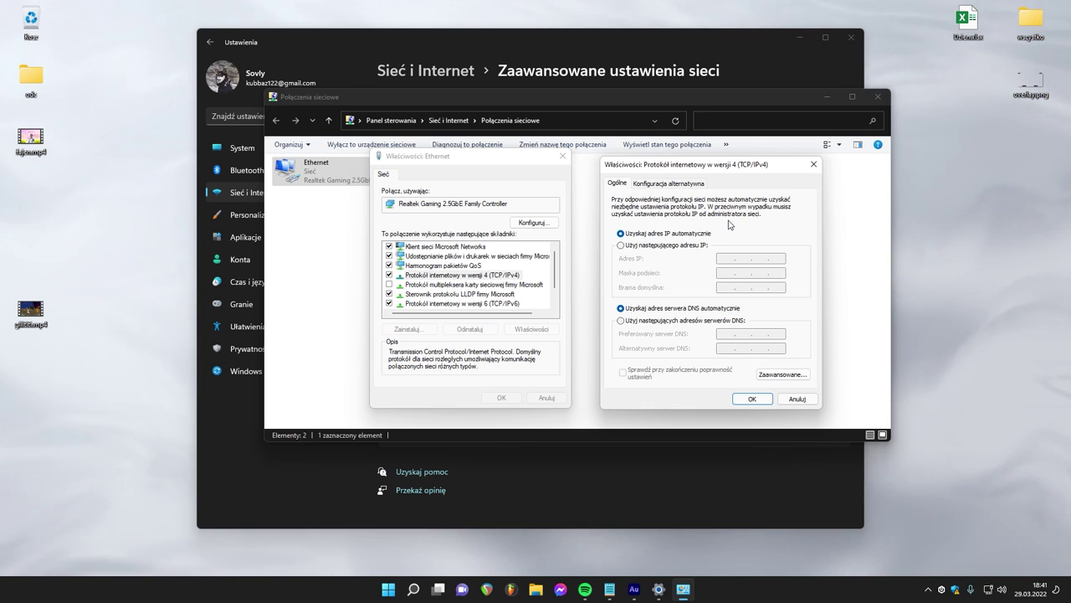
Step: Try manual DNS servers: 8.8.8.8 as preferred and 8.8.4.4 as alternate, replacing the alternate with 1.0.0.1
click(621, 321)
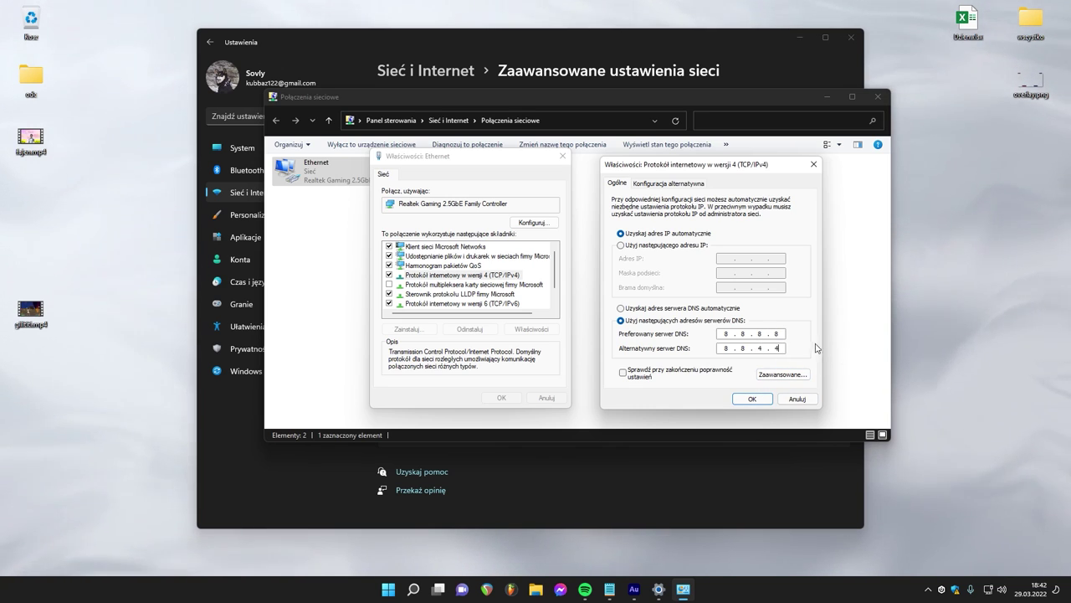
drag(780, 348, 696, 352)
text(1.0.0.1)
Step: Set the DNS server address to be obtained automatically, accept it, and close the Ethernet properties, network connections and Settings windows
click(675, 311)
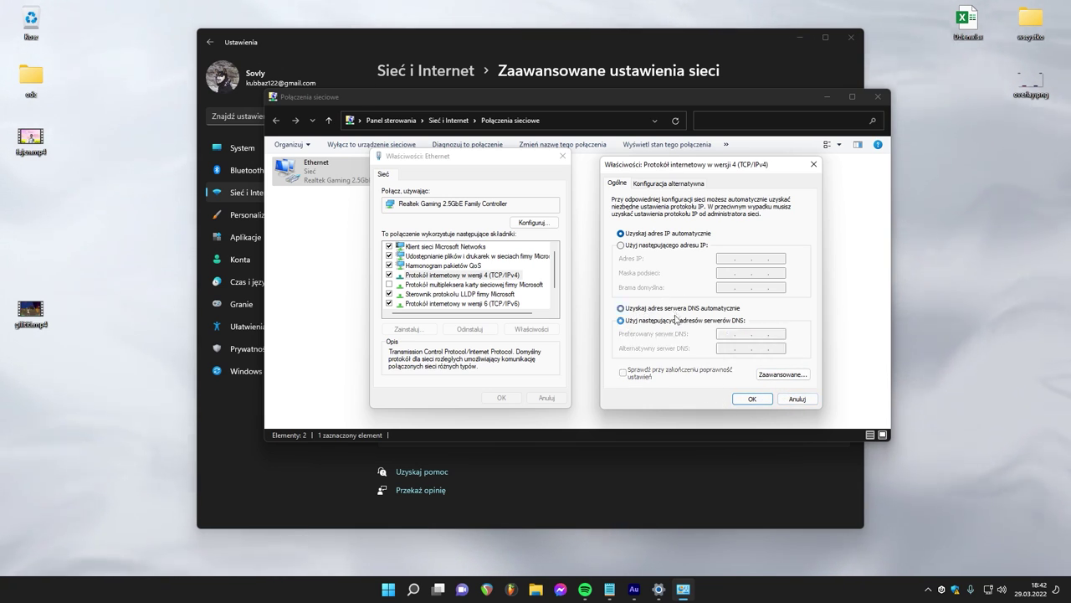
click(750, 399)
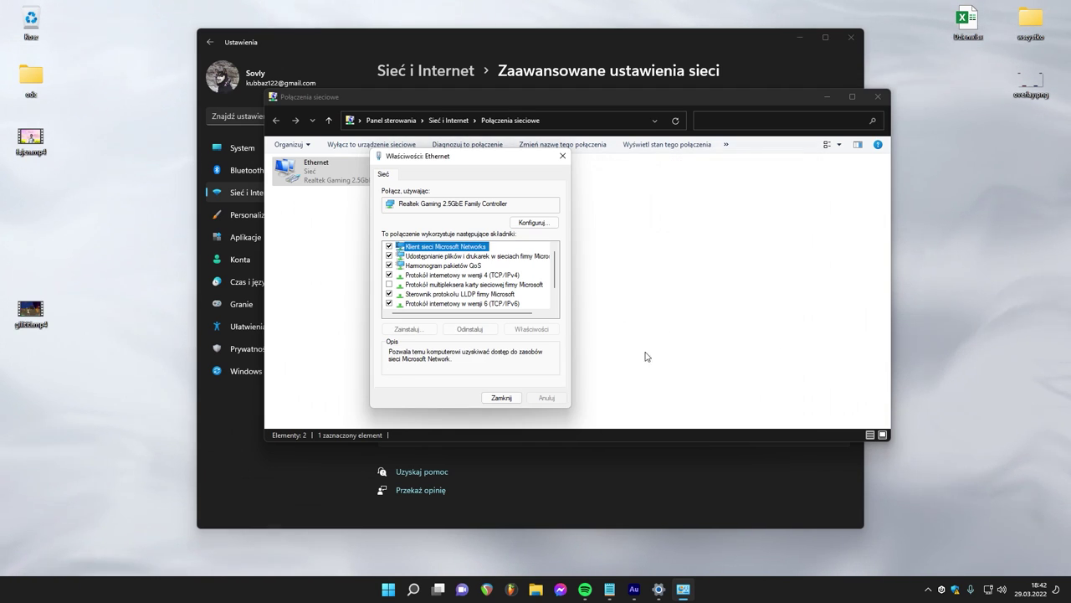
click(562, 158)
click(877, 96)
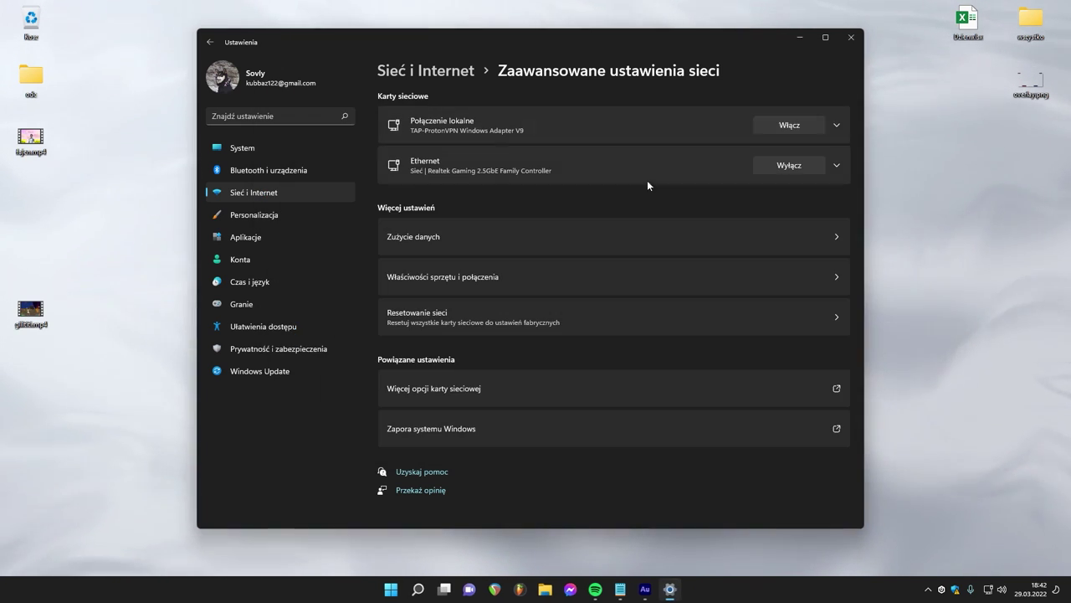
click(851, 37)
drag(332, 106, 441, 237)
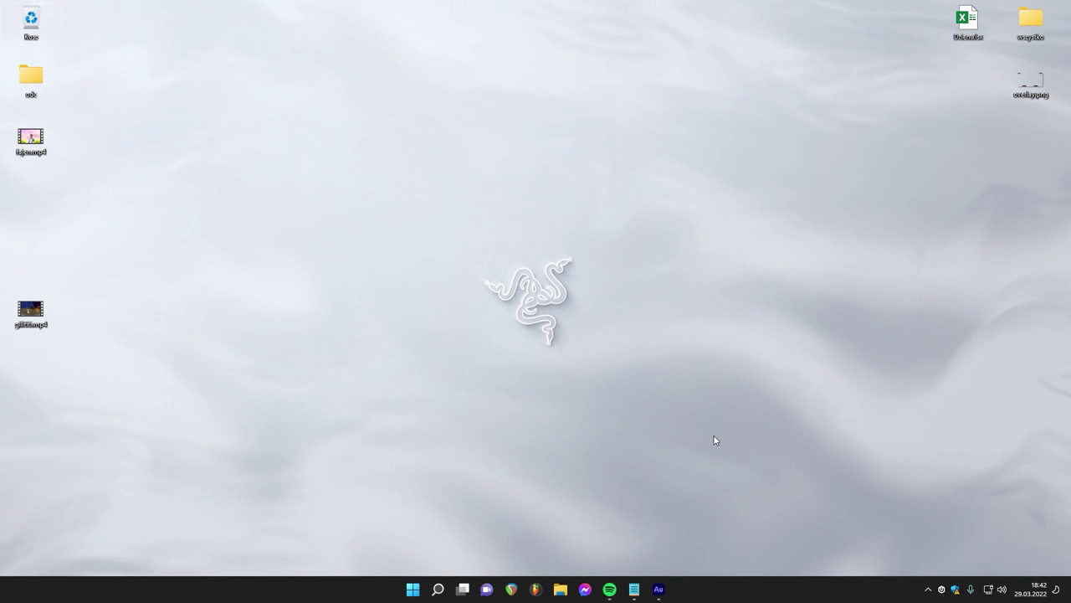